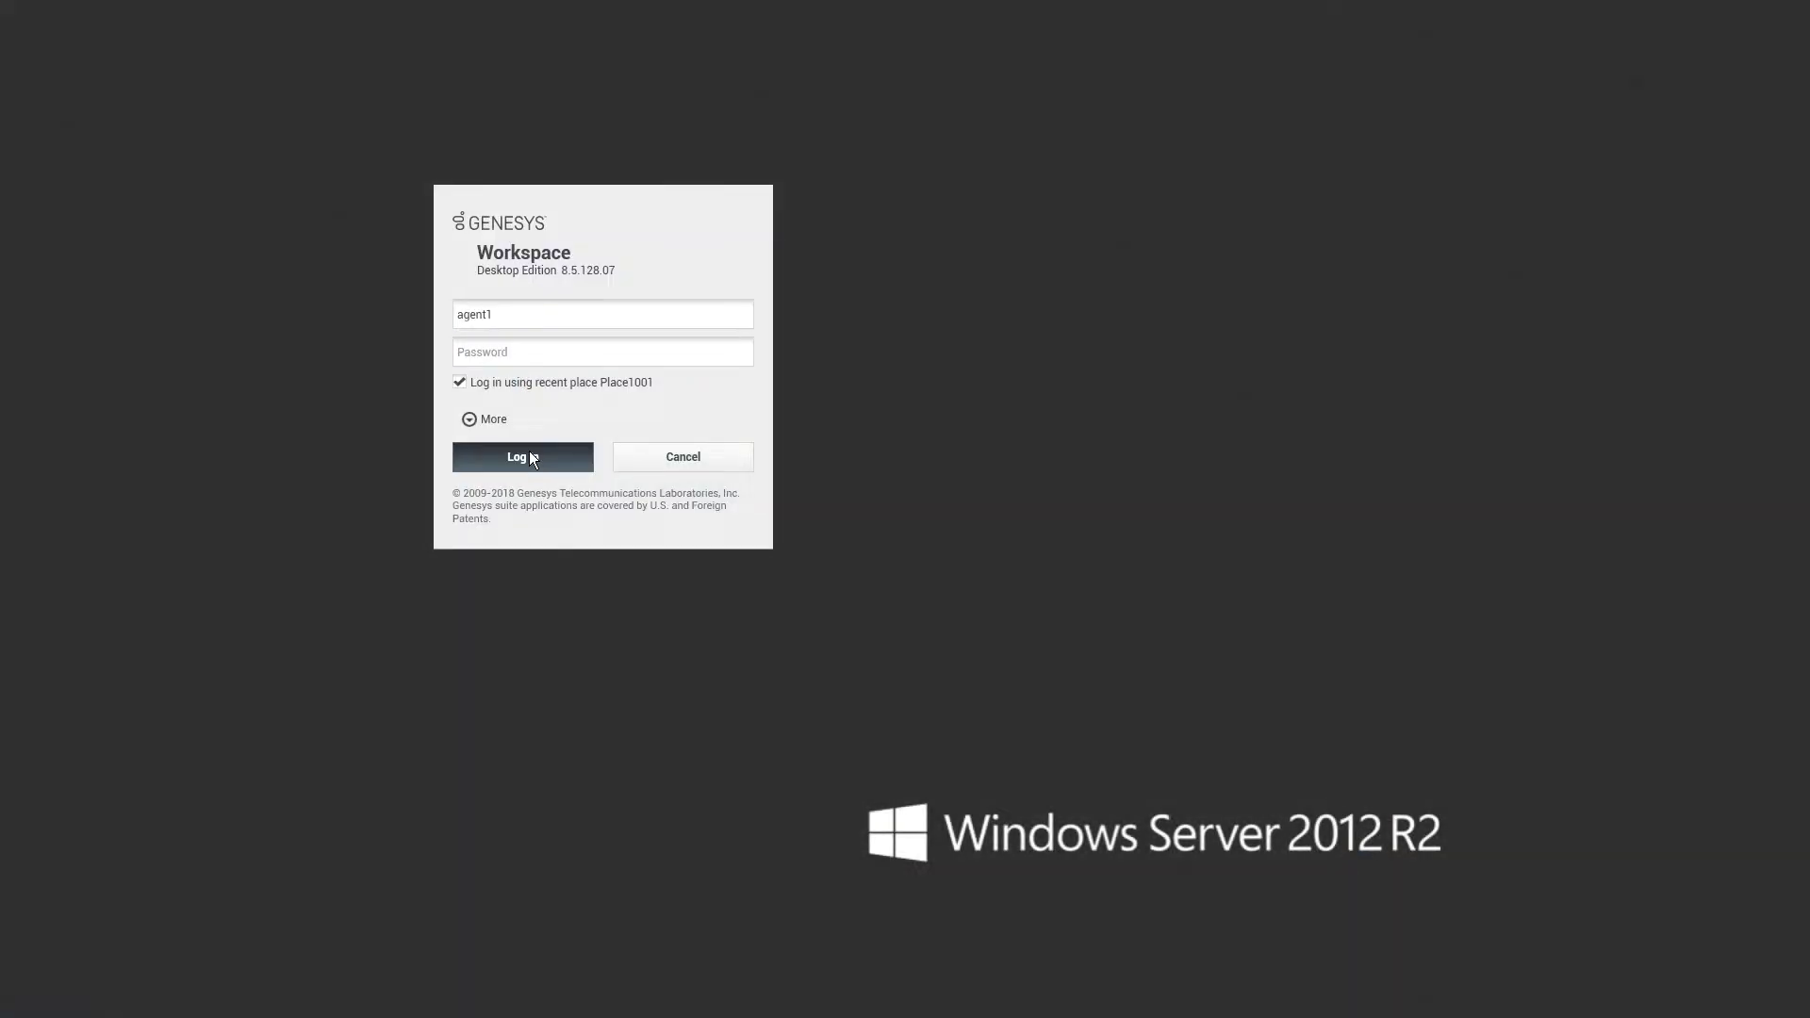
# Log agent1 in at Place1001 for voice, chat and email, widen the Workspace bar, dismiss the notice.
pyautogui.click(533, 459)
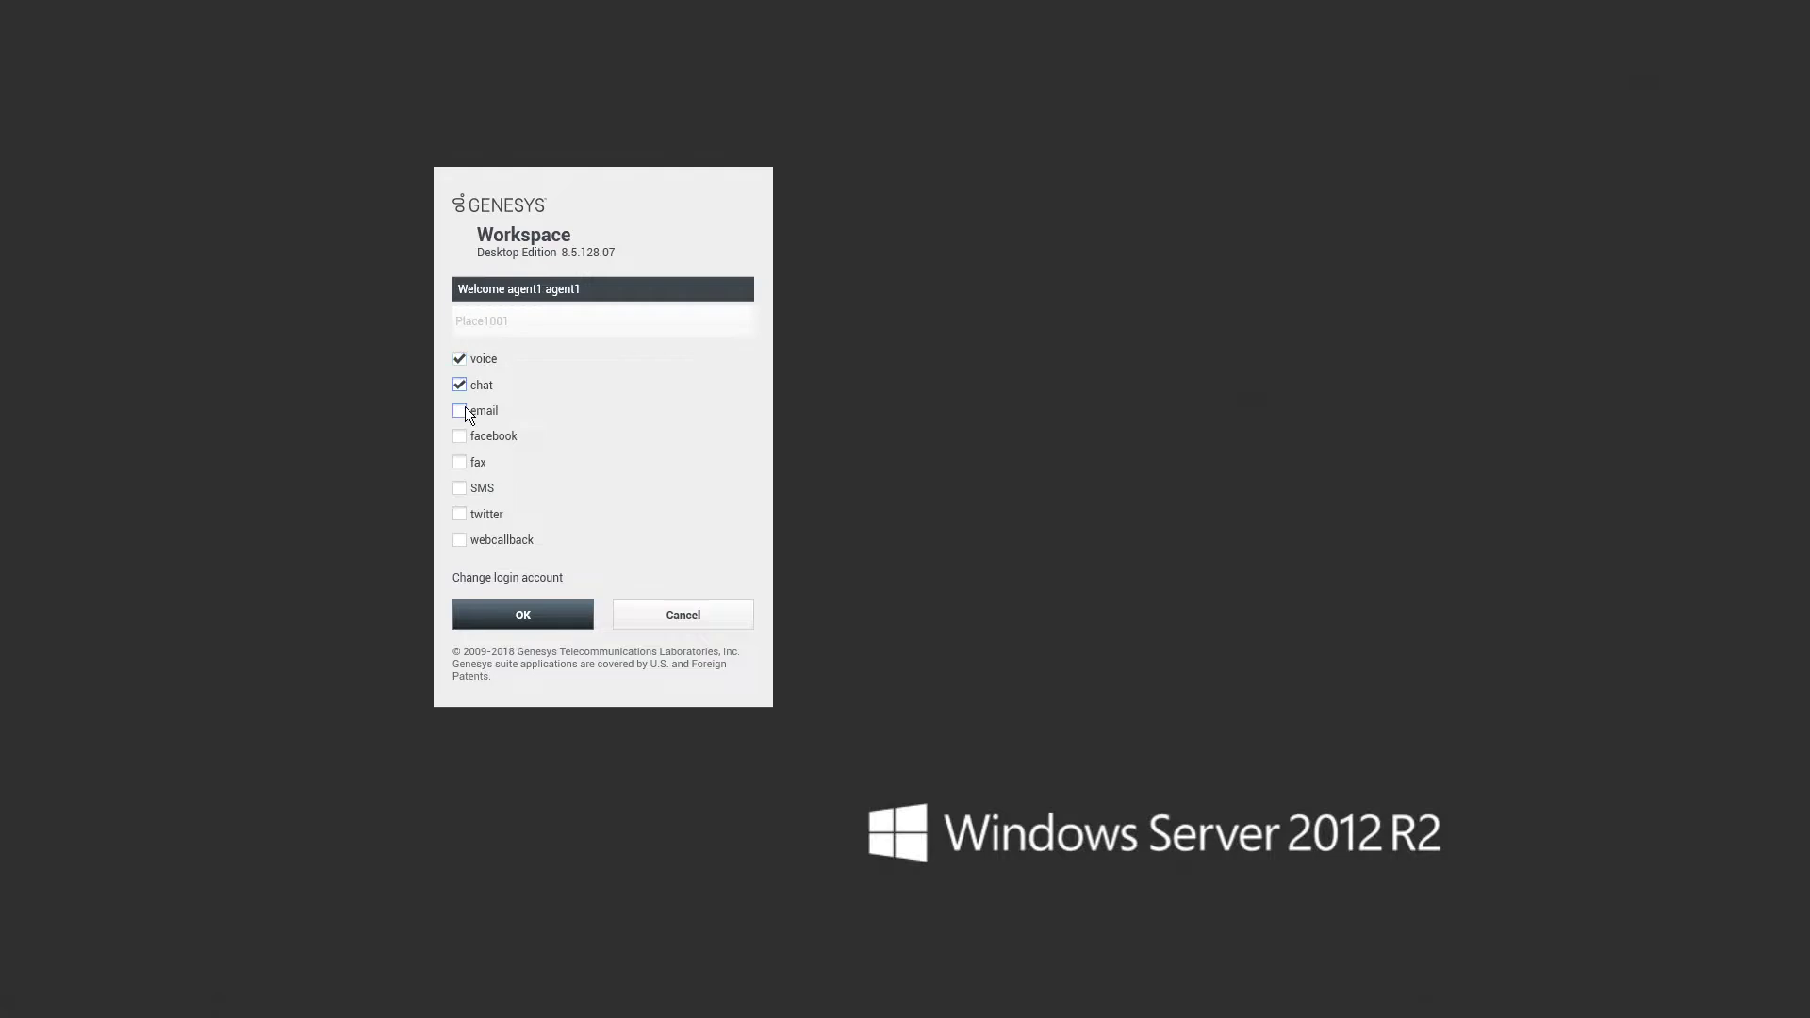
pyautogui.click(464, 410)
pyautogui.click(534, 608)
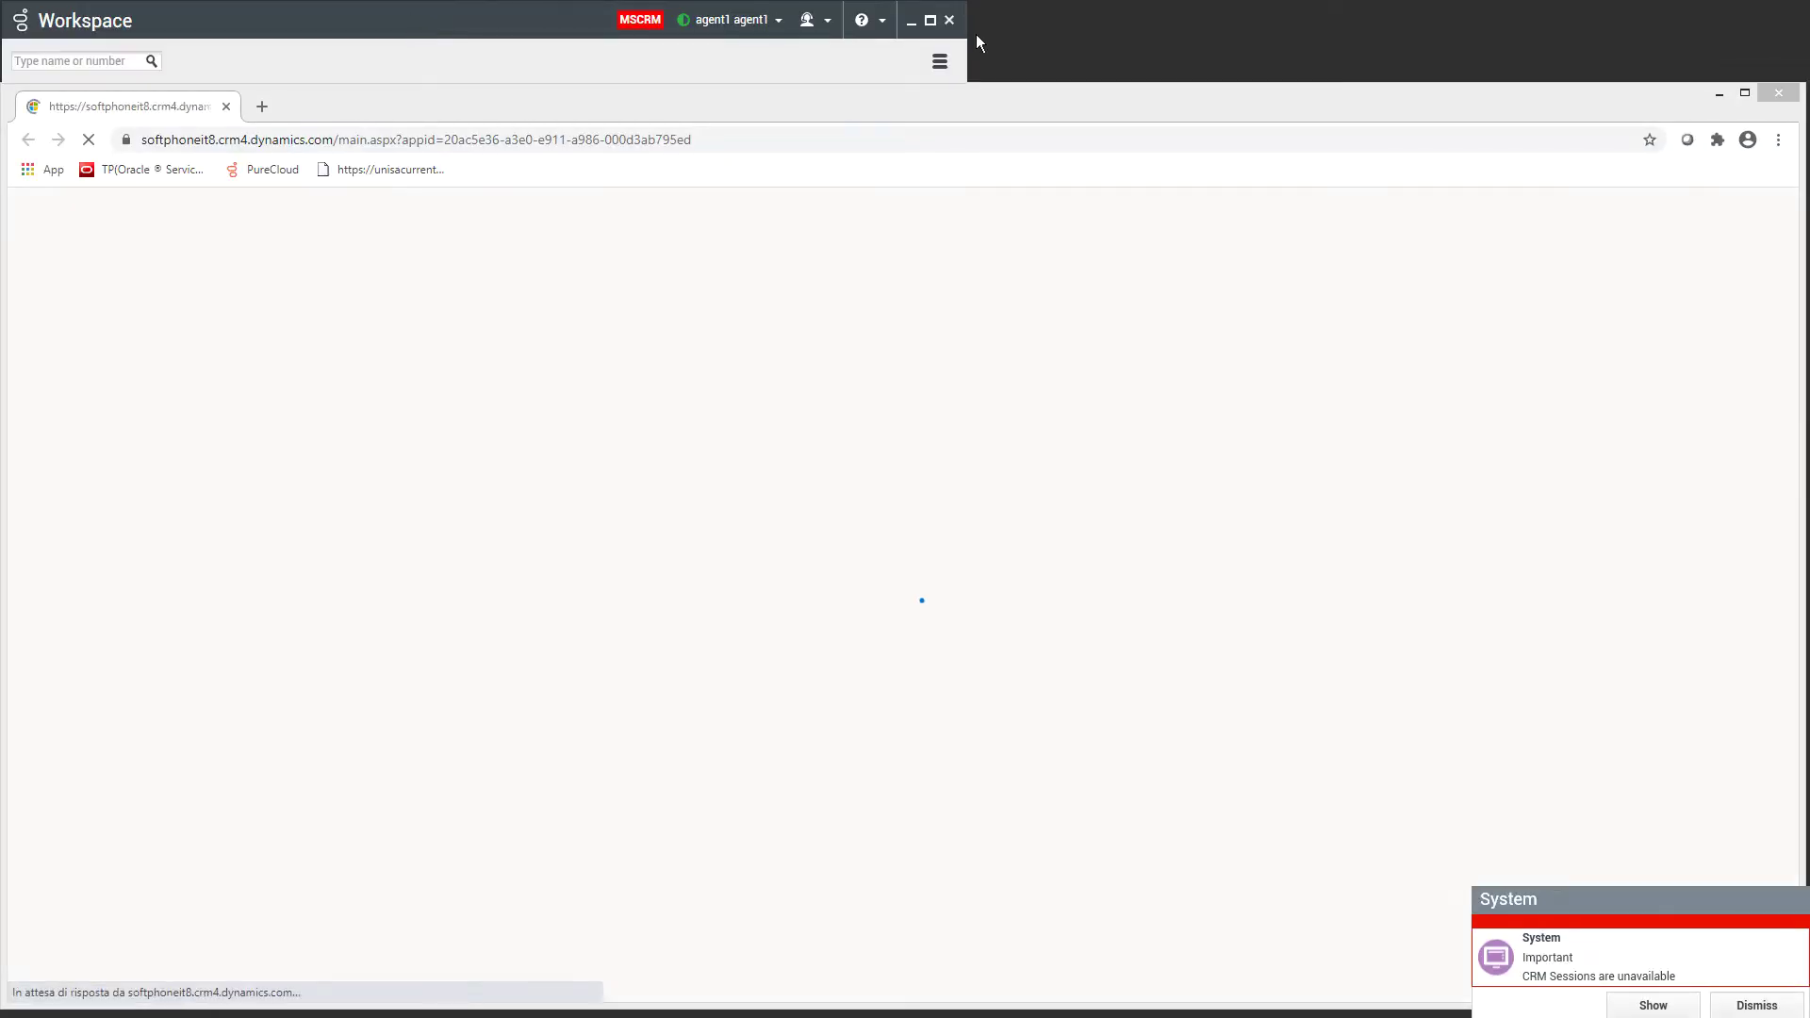
pyautogui.moveTo(975, 34); pyautogui.dragTo(1800, 53)
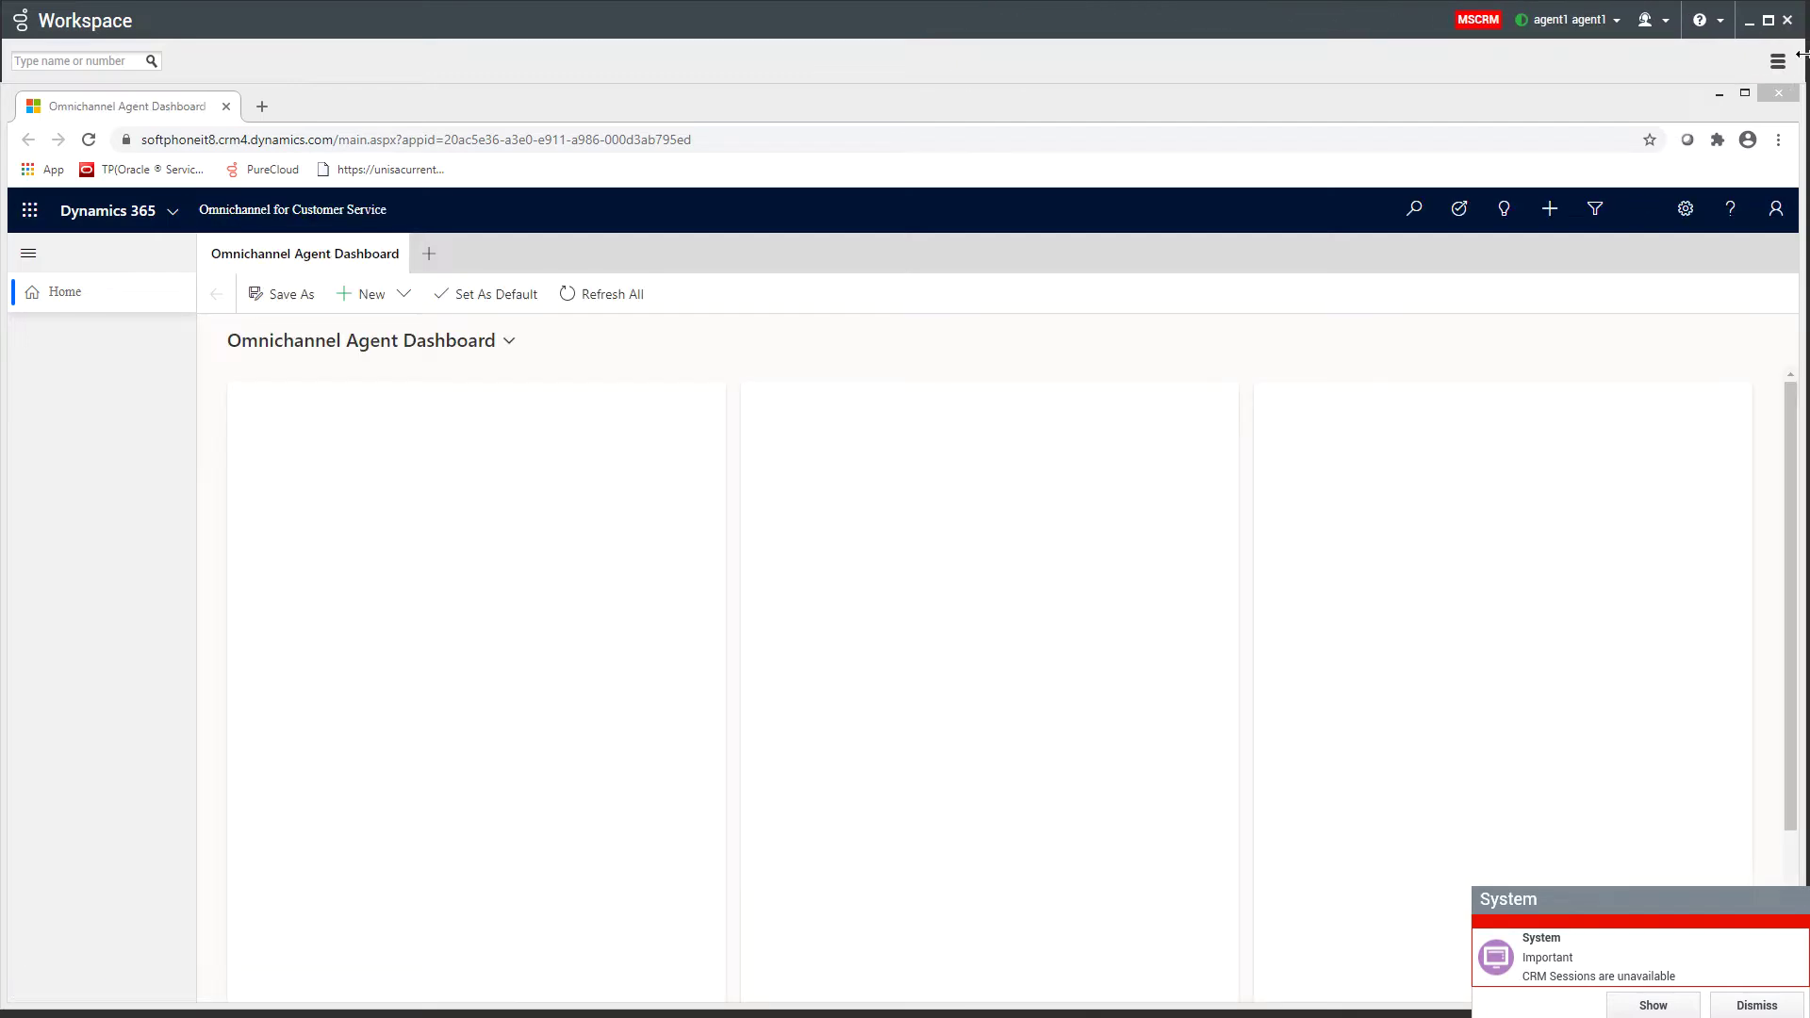
pyautogui.click(1733, 1001)
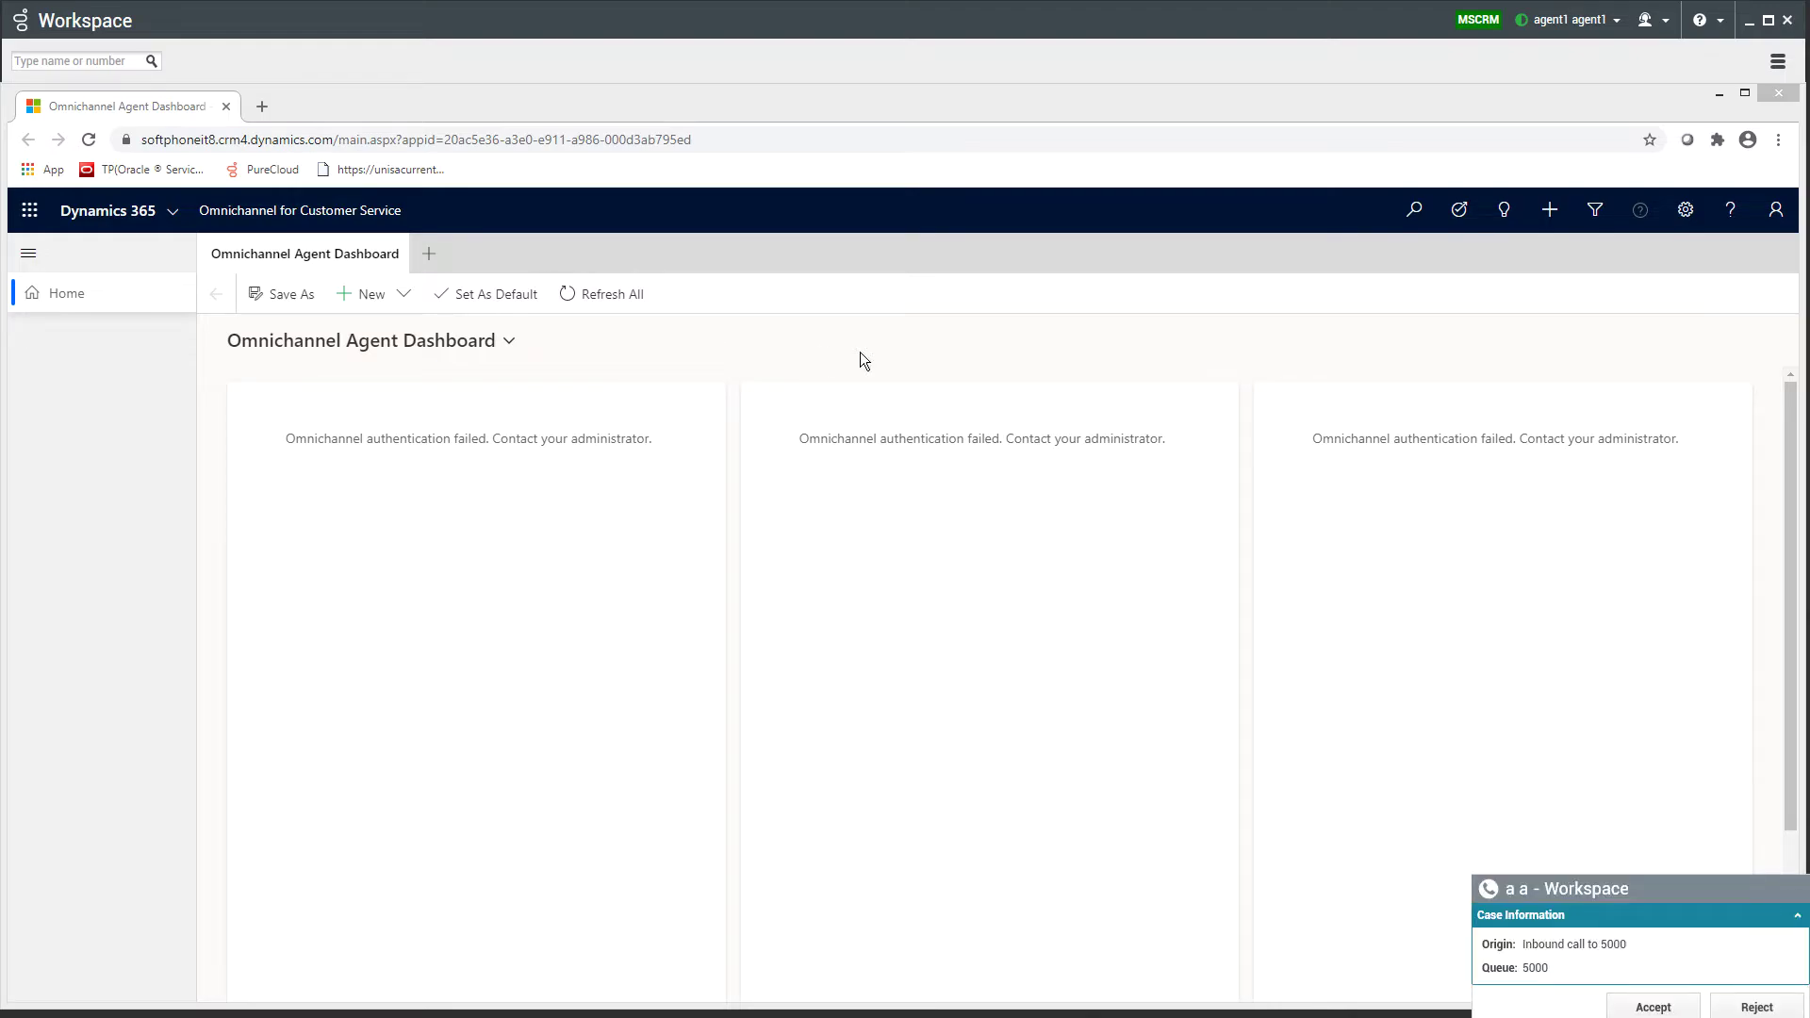
# Answer the call to 5000 and review the caller's Inbound Phone Call record and Subject.
pyautogui.click(1653, 1007)
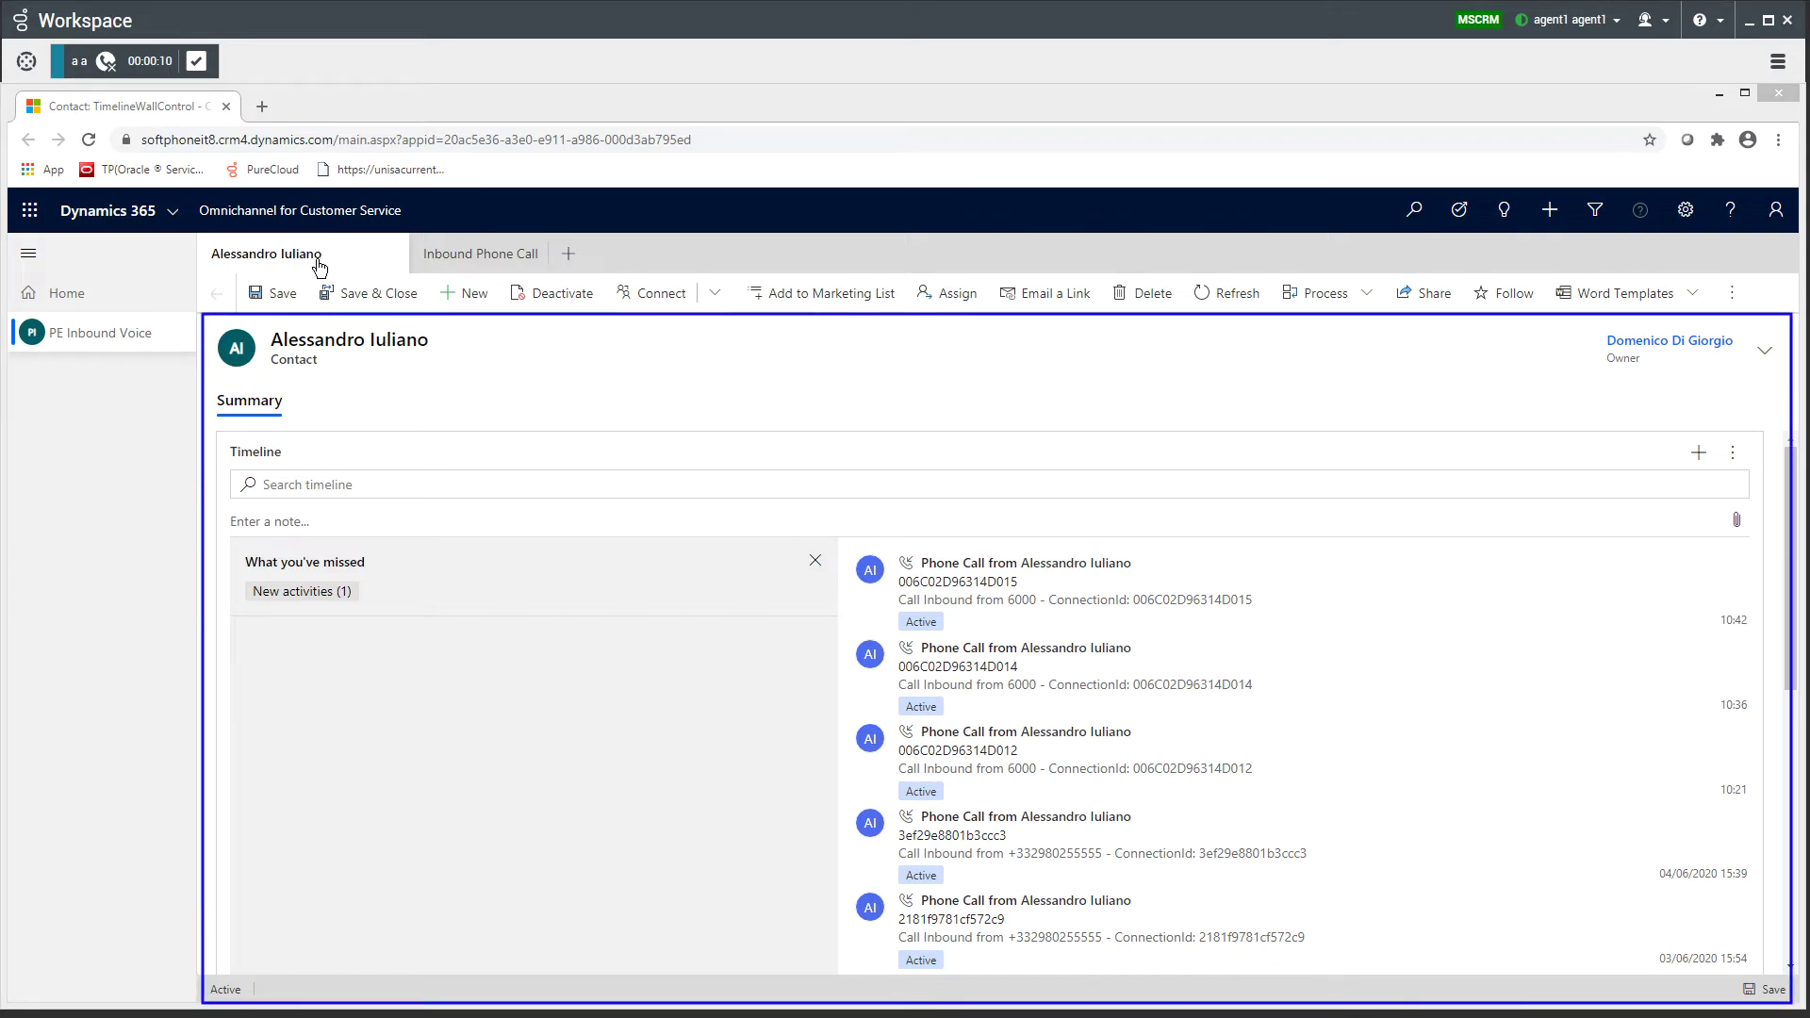
pyautogui.click(478, 259)
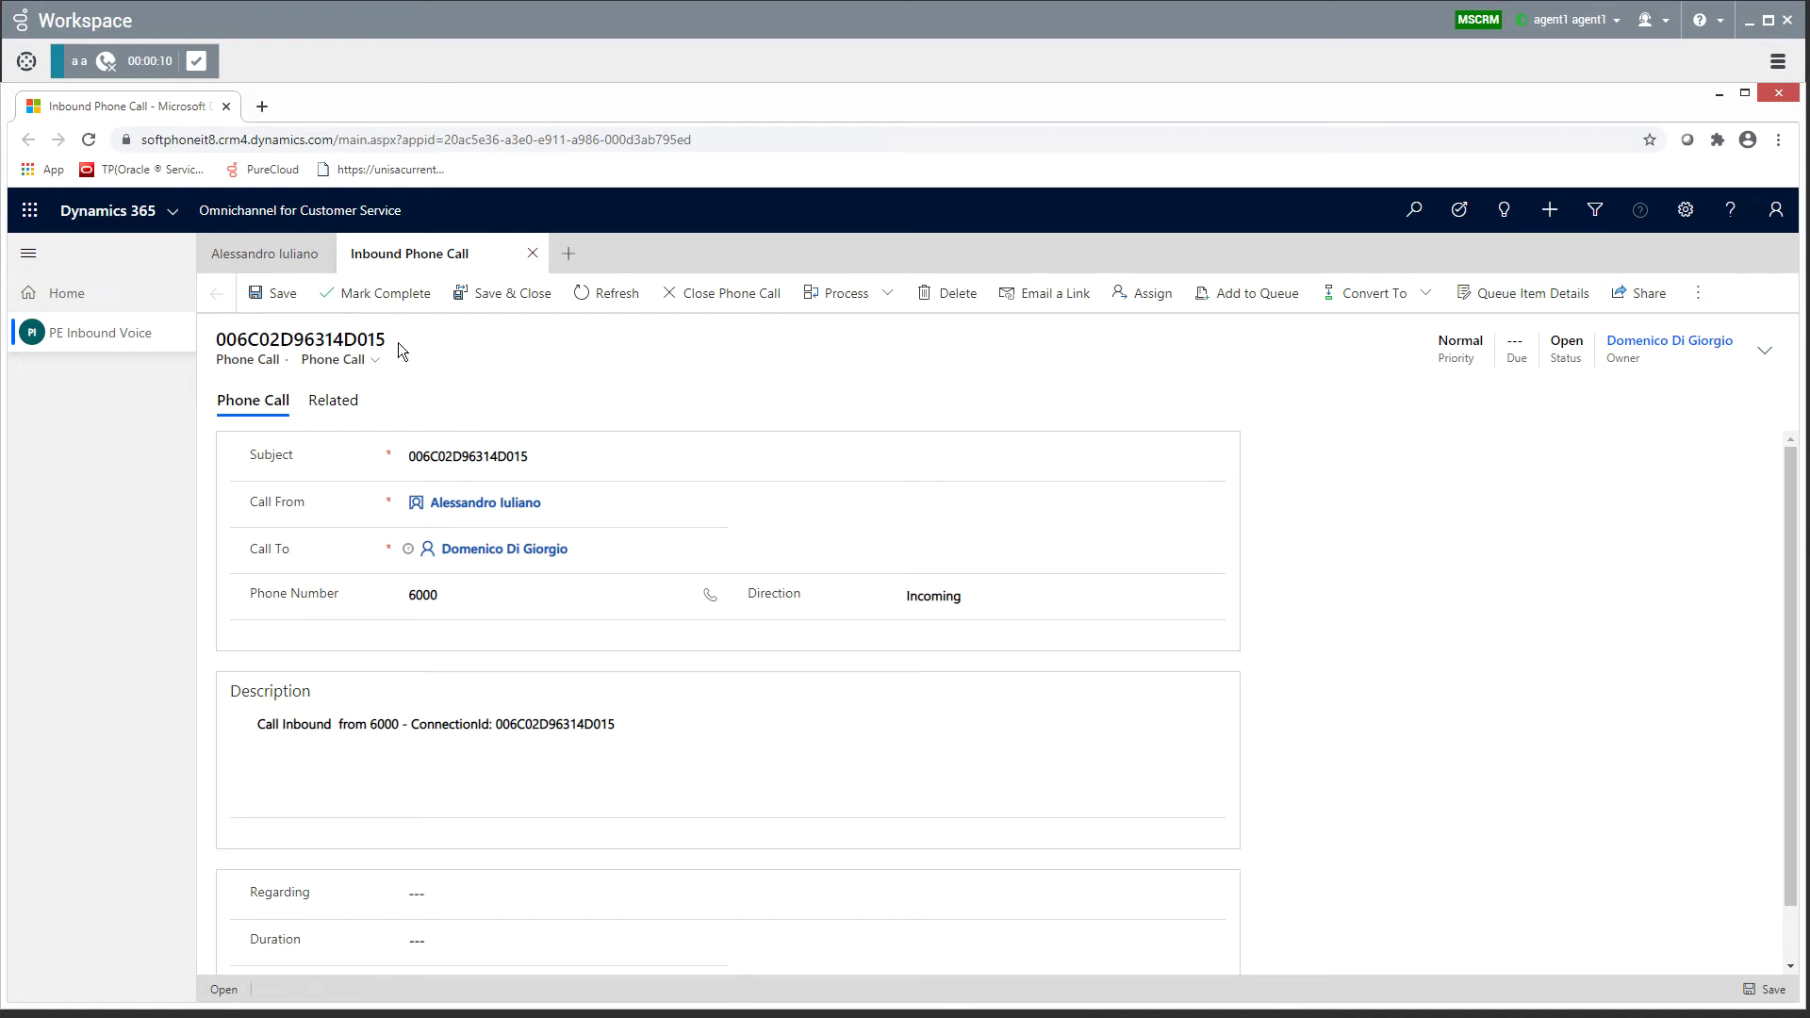
pyautogui.click(404, 459)
pyautogui.moveTo(483, 503)
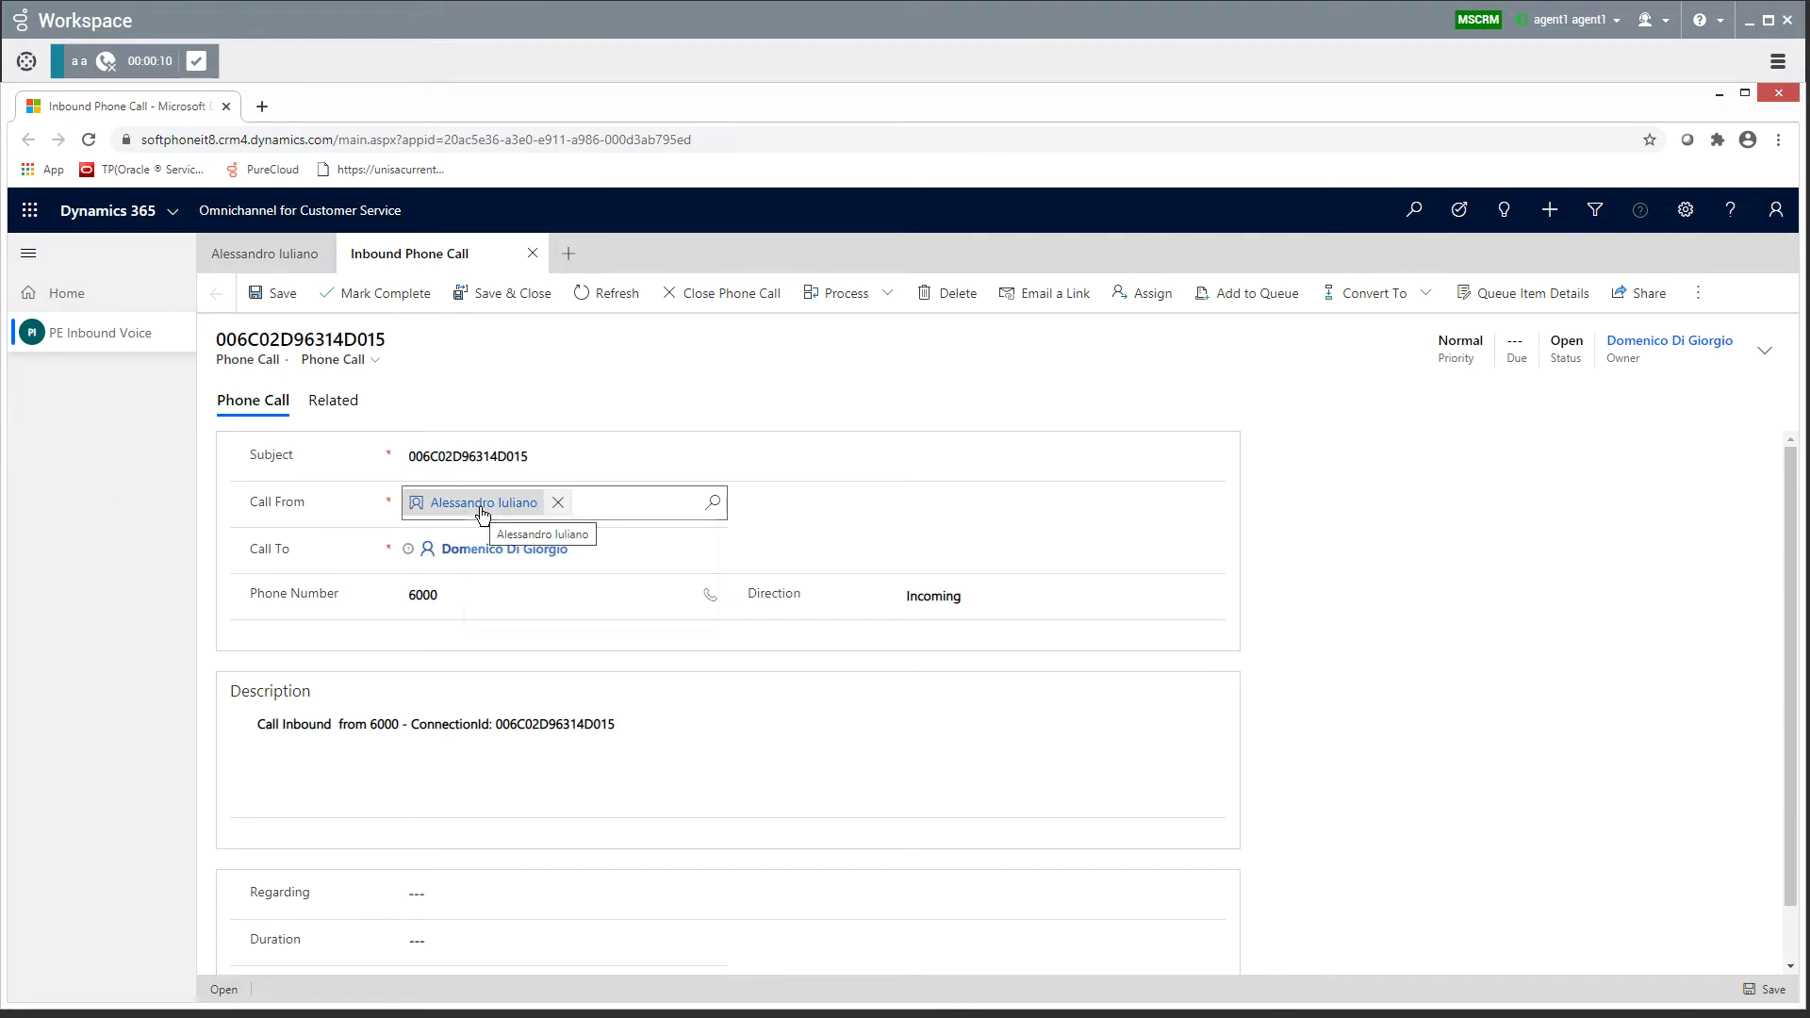
# Mark the finished call done, set status to Ready, and accept the inbound chat.
pyautogui.click(196, 64)
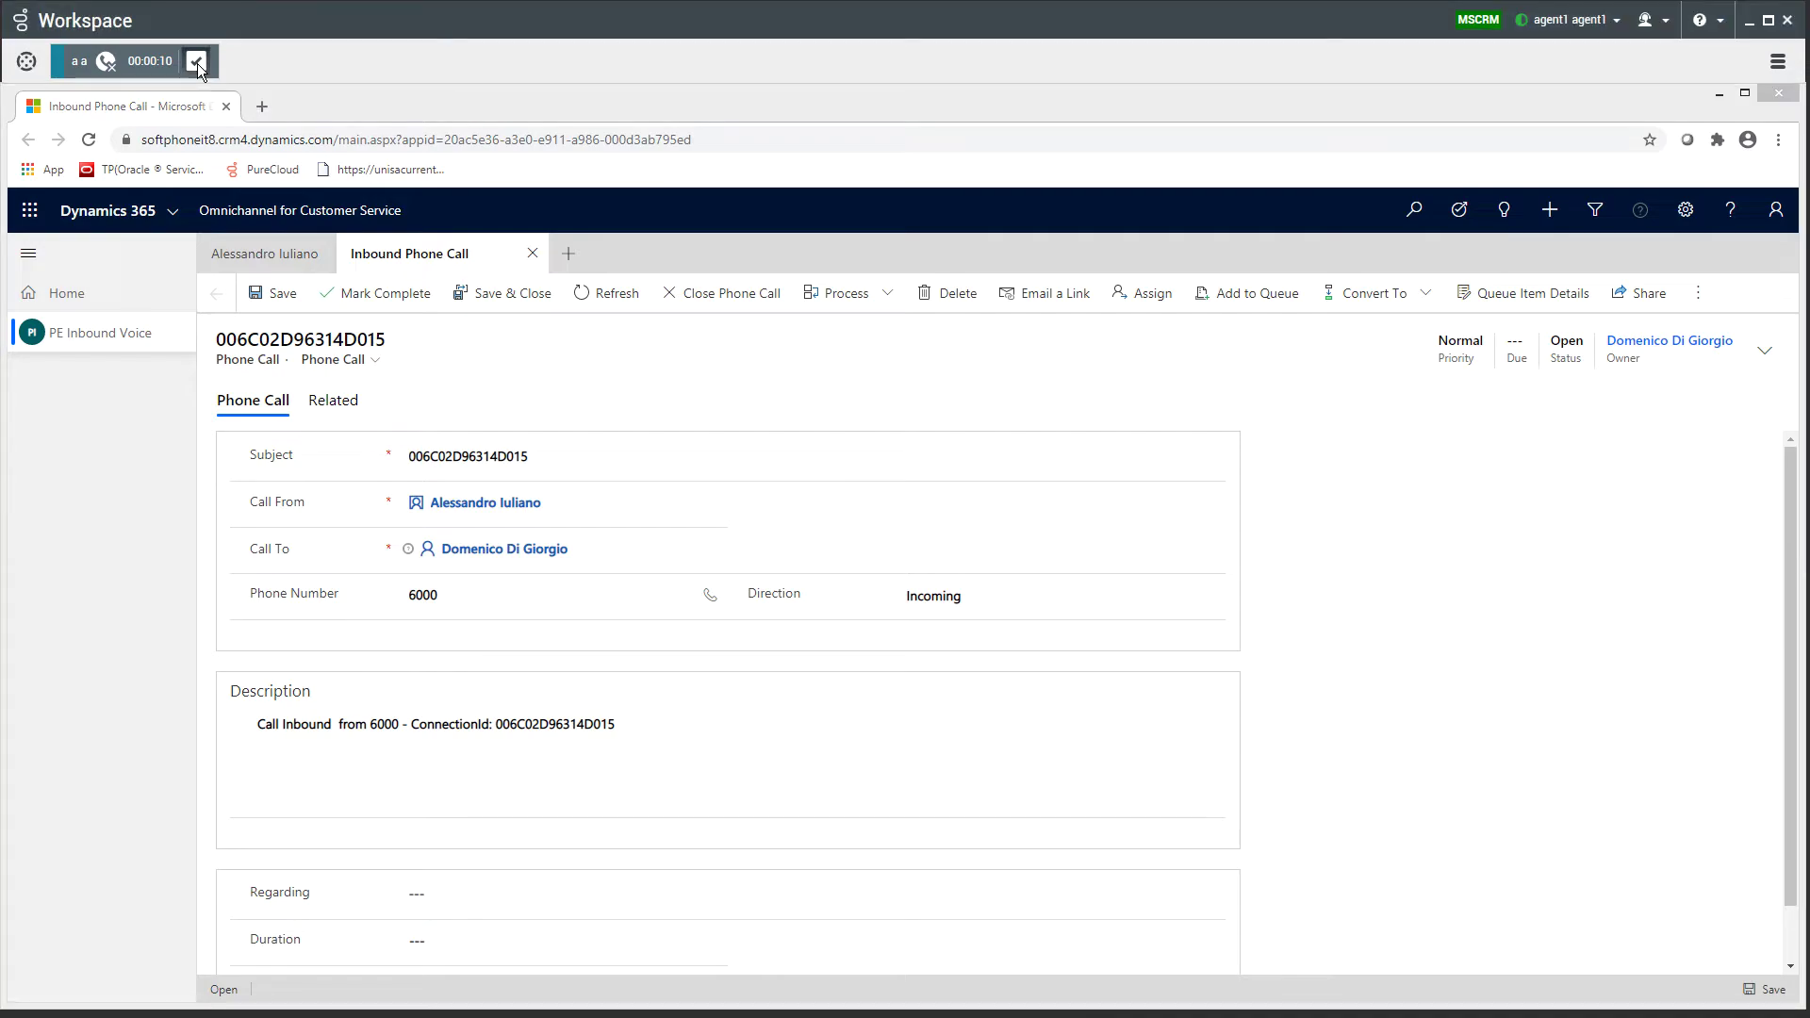
pyautogui.click(1551, 21)
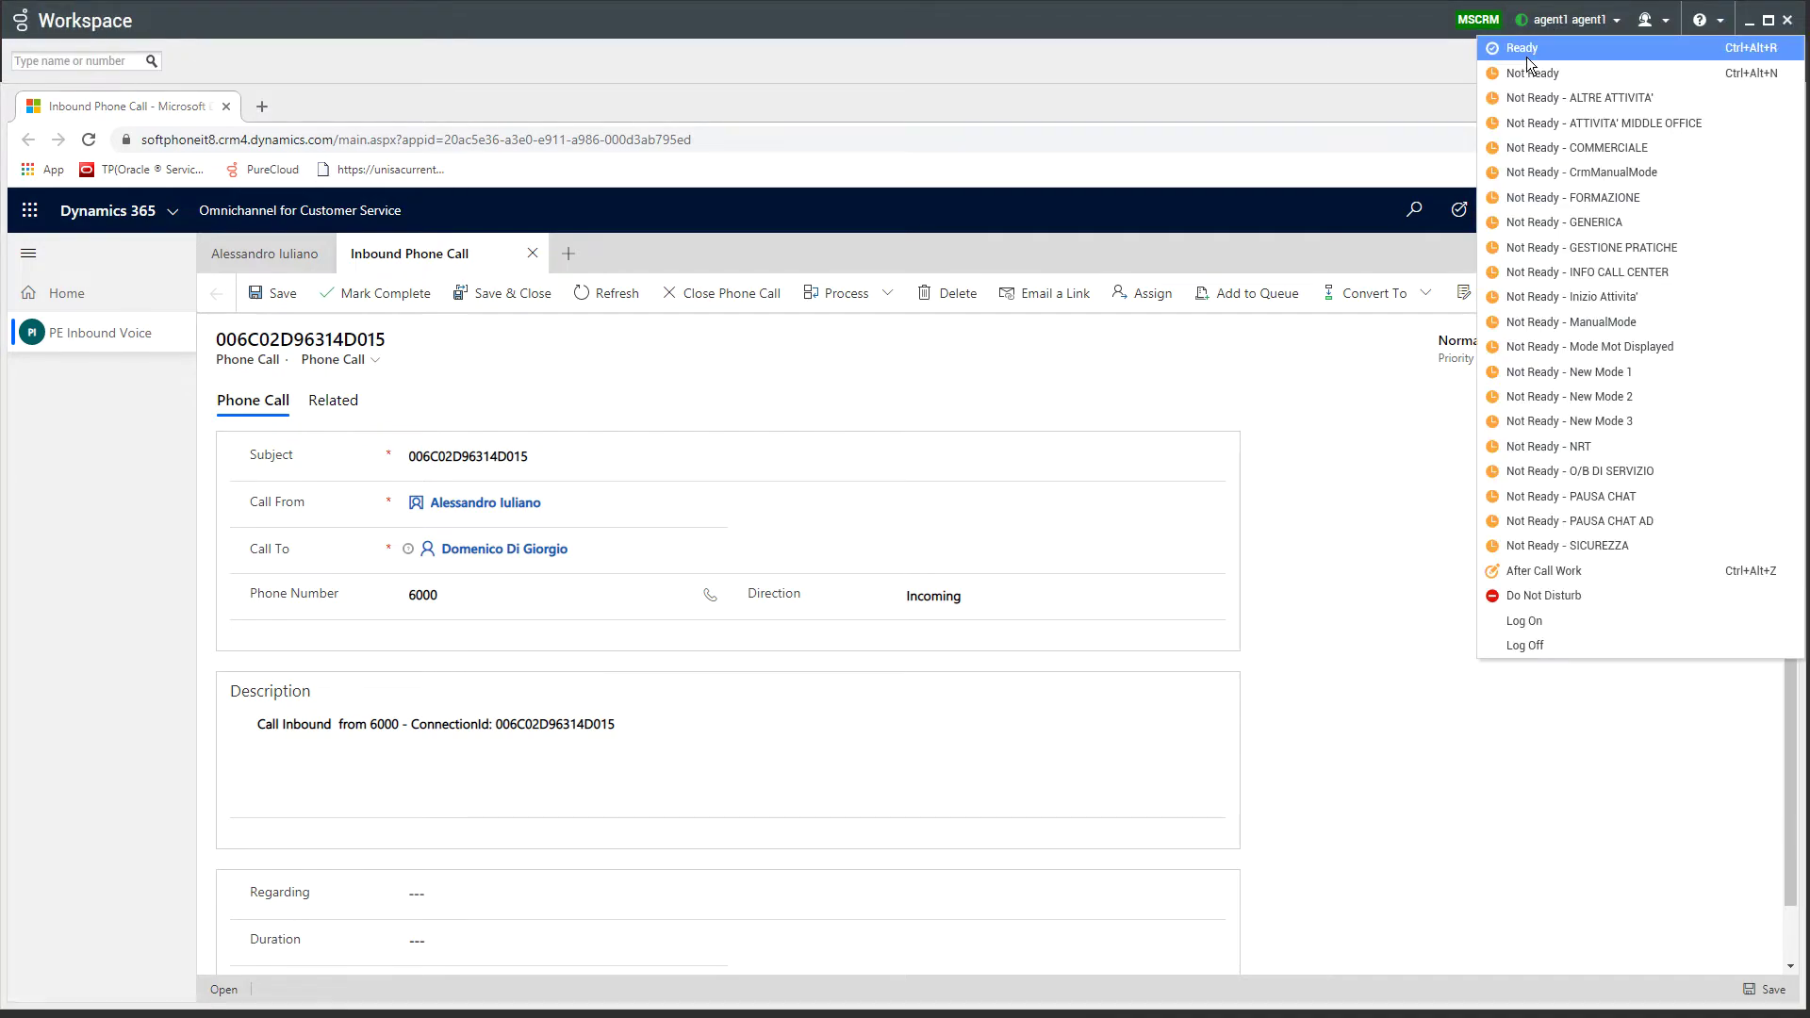
pyautogui.click(1526, 52)
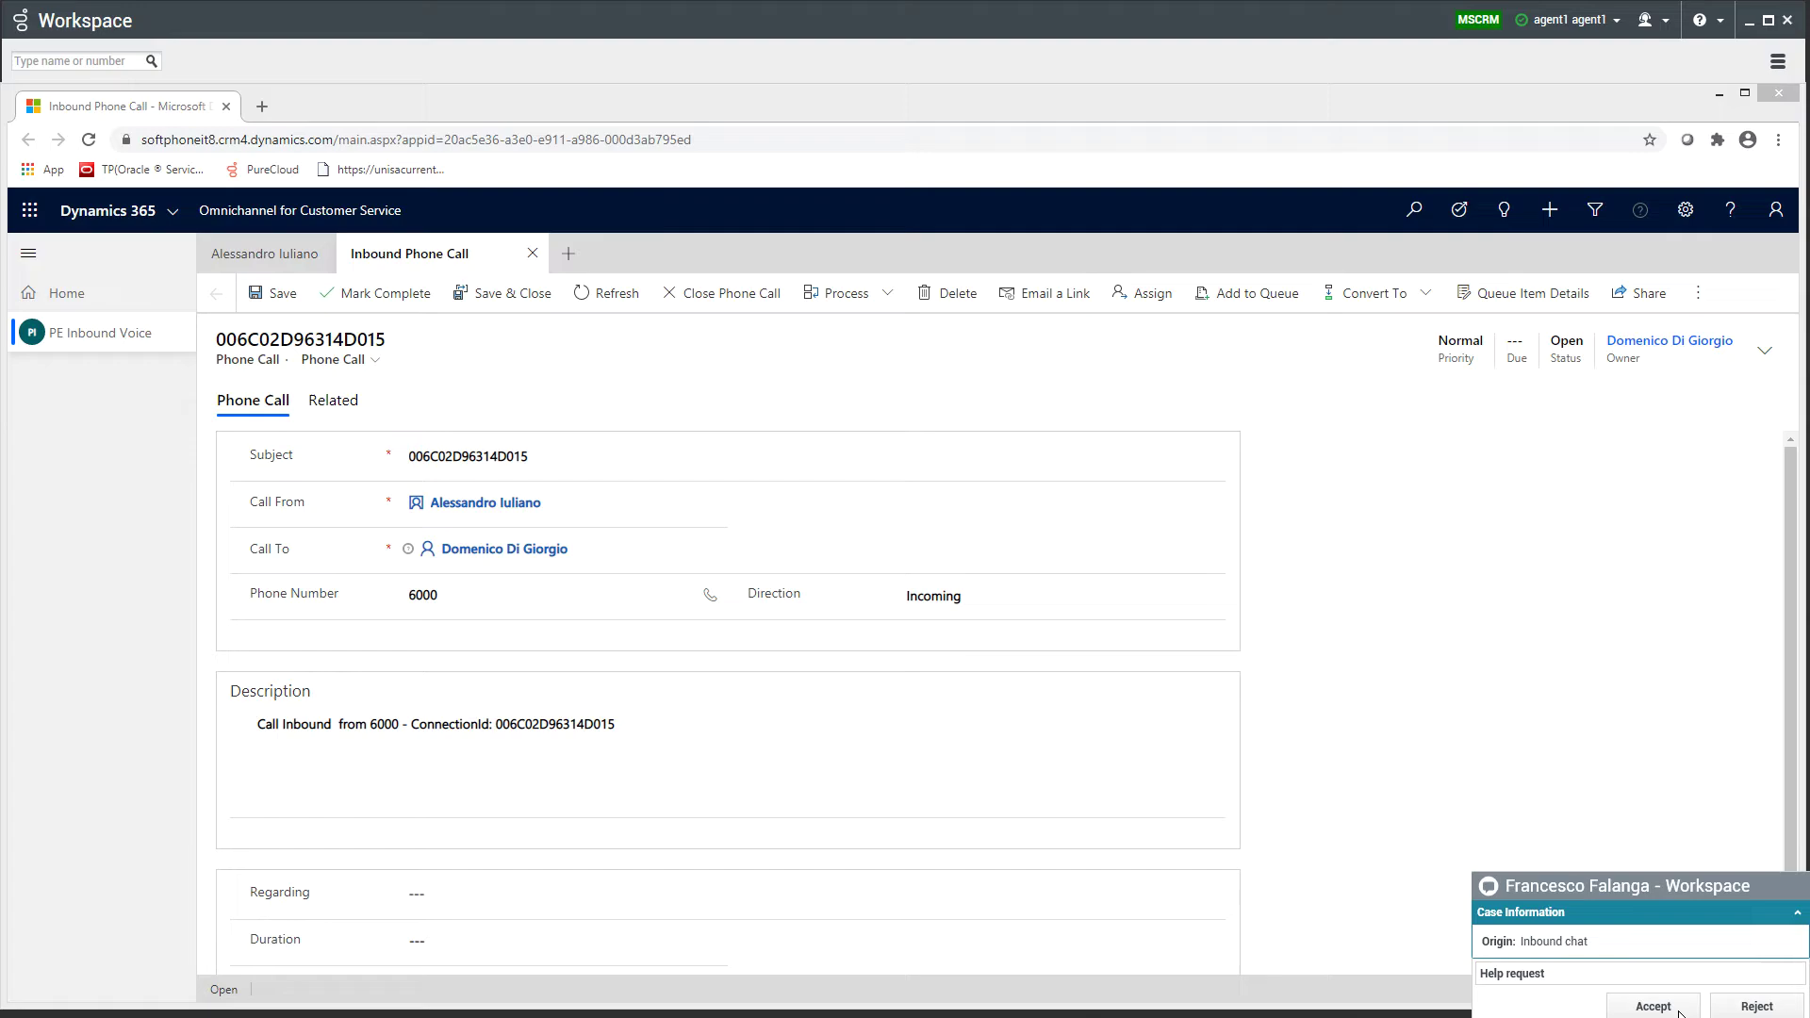
pyautogui.click(1653, 1006)
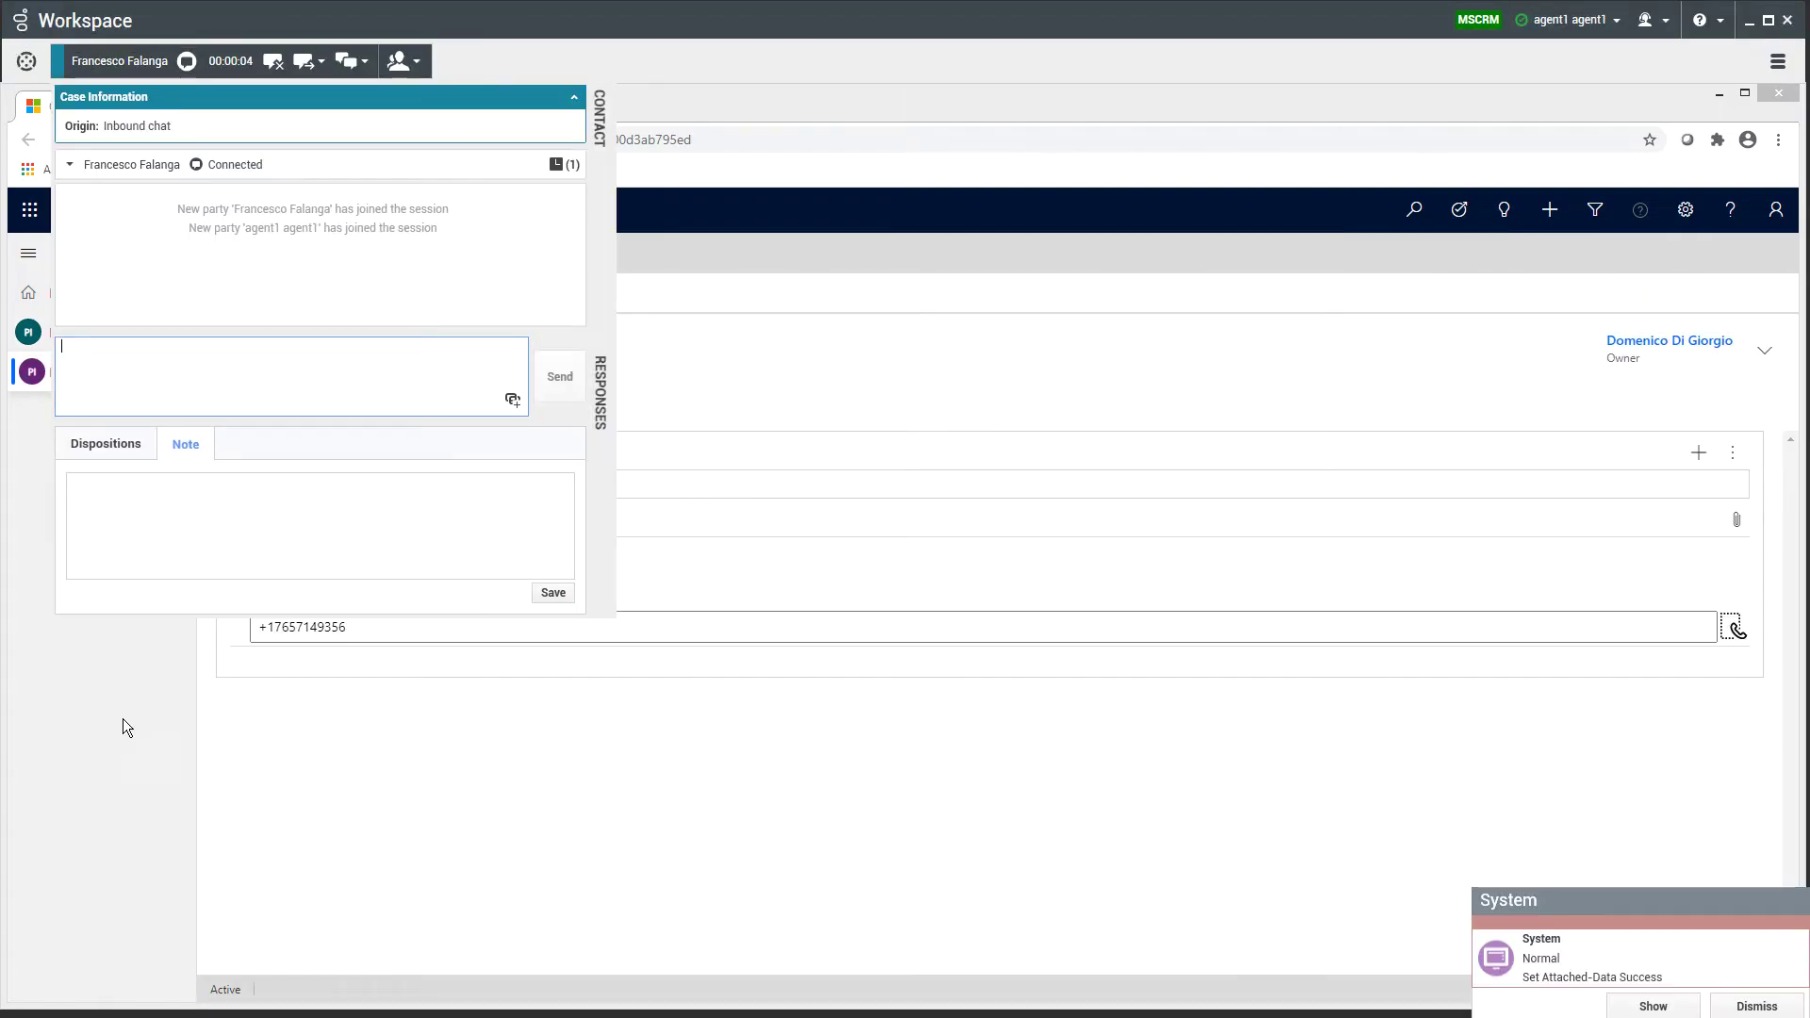
pyautogui.click(122, 718)
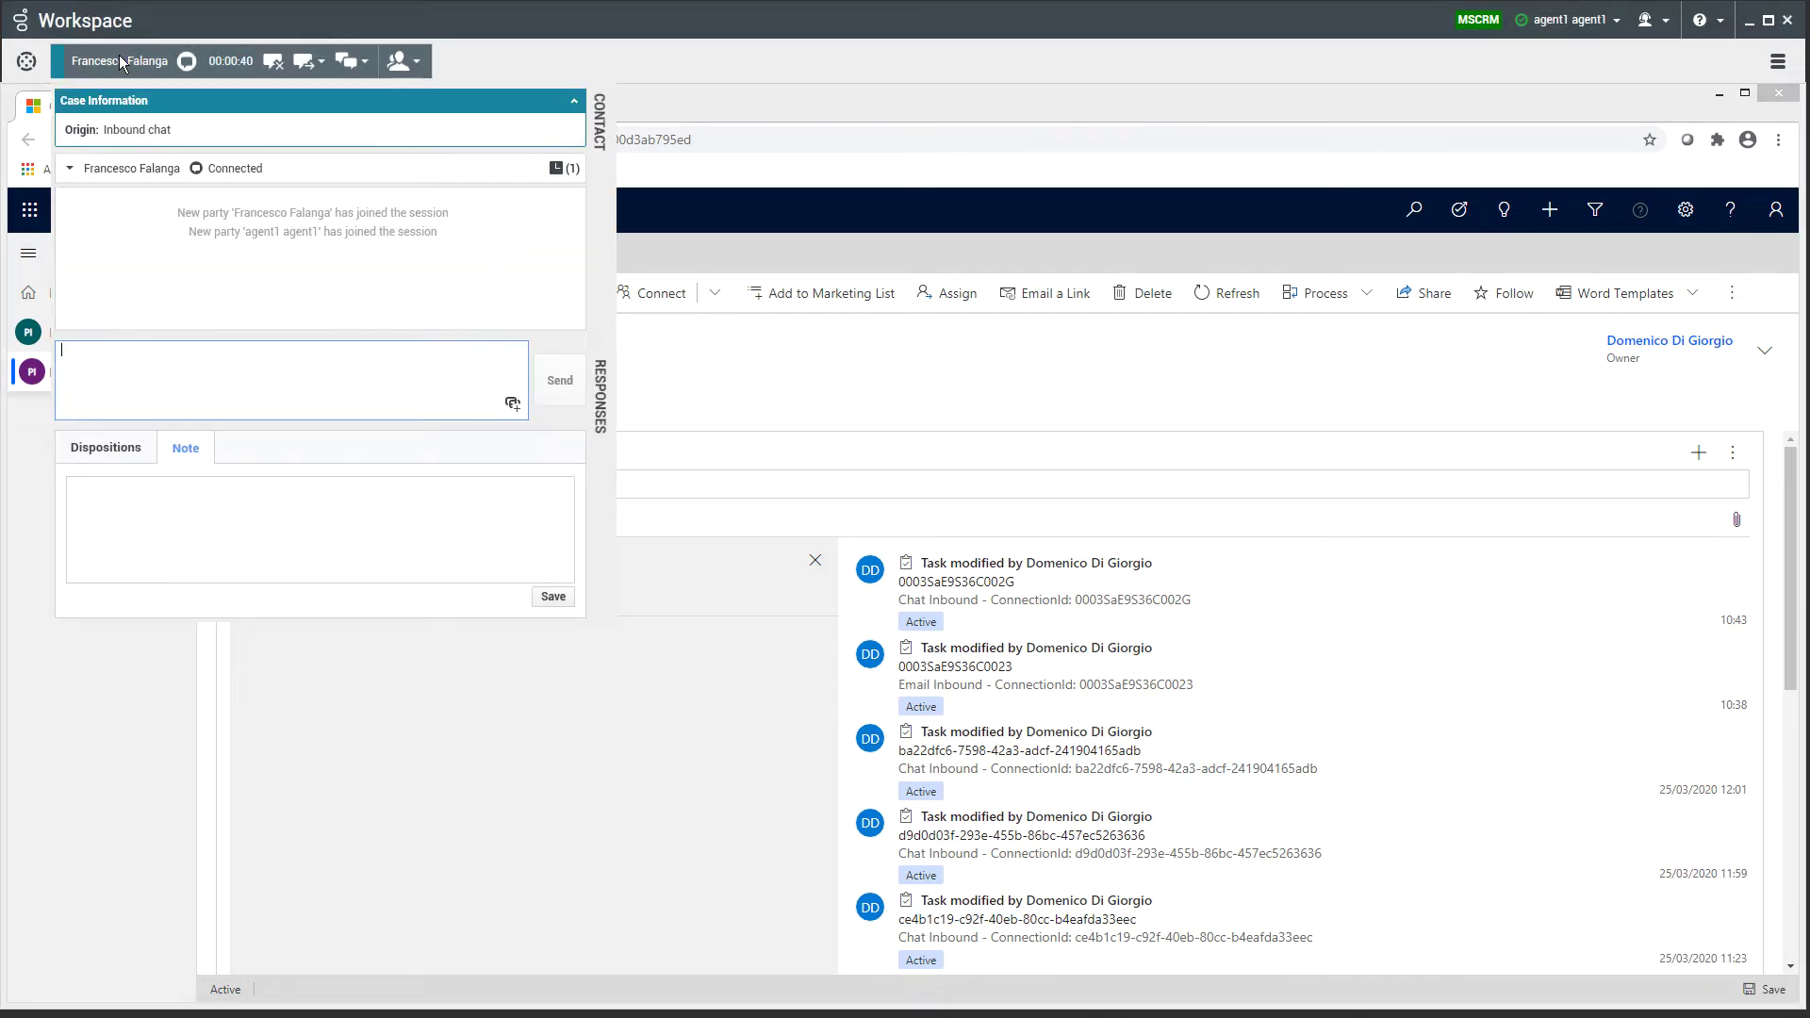
# Send the chat replies 'How can I Help you?' and 'ok', then collapse the chat panel.
pyautogui.write('How can')
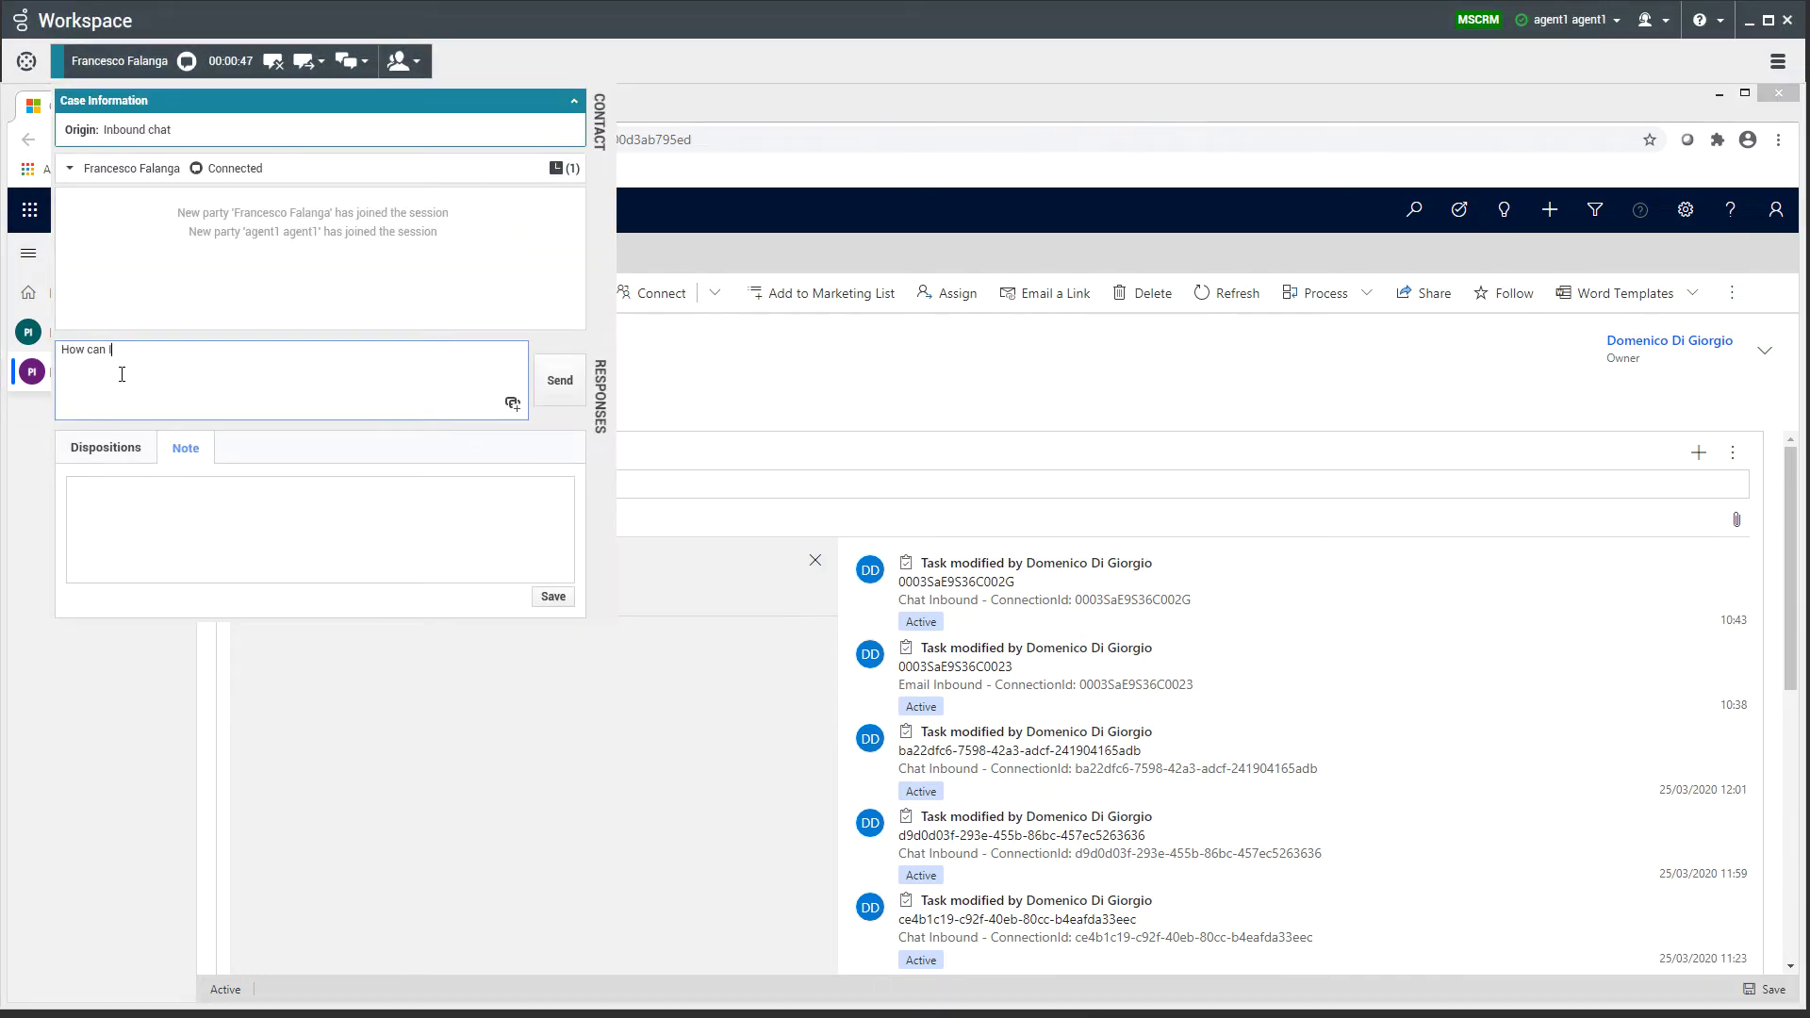
pyautogui.write(' I Help you?')
pyautogui.press('Return')
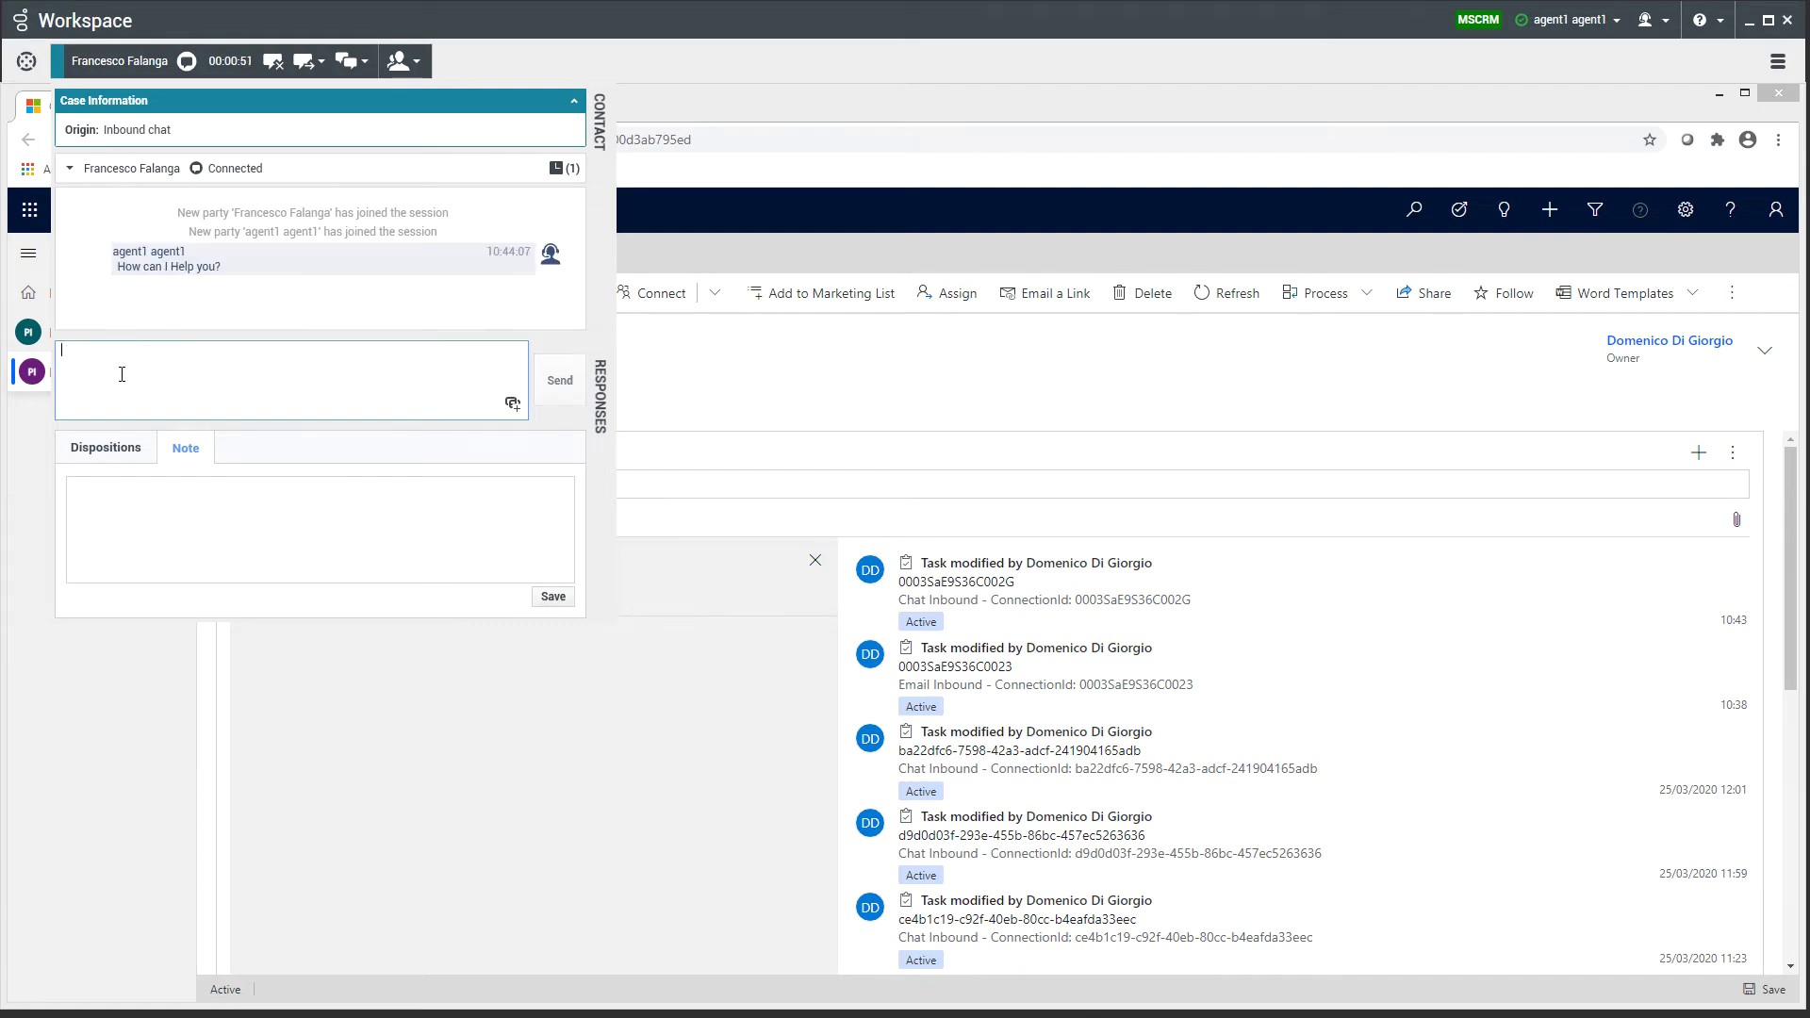
pyautogui.write('ok')
pyautogui.press('Return')
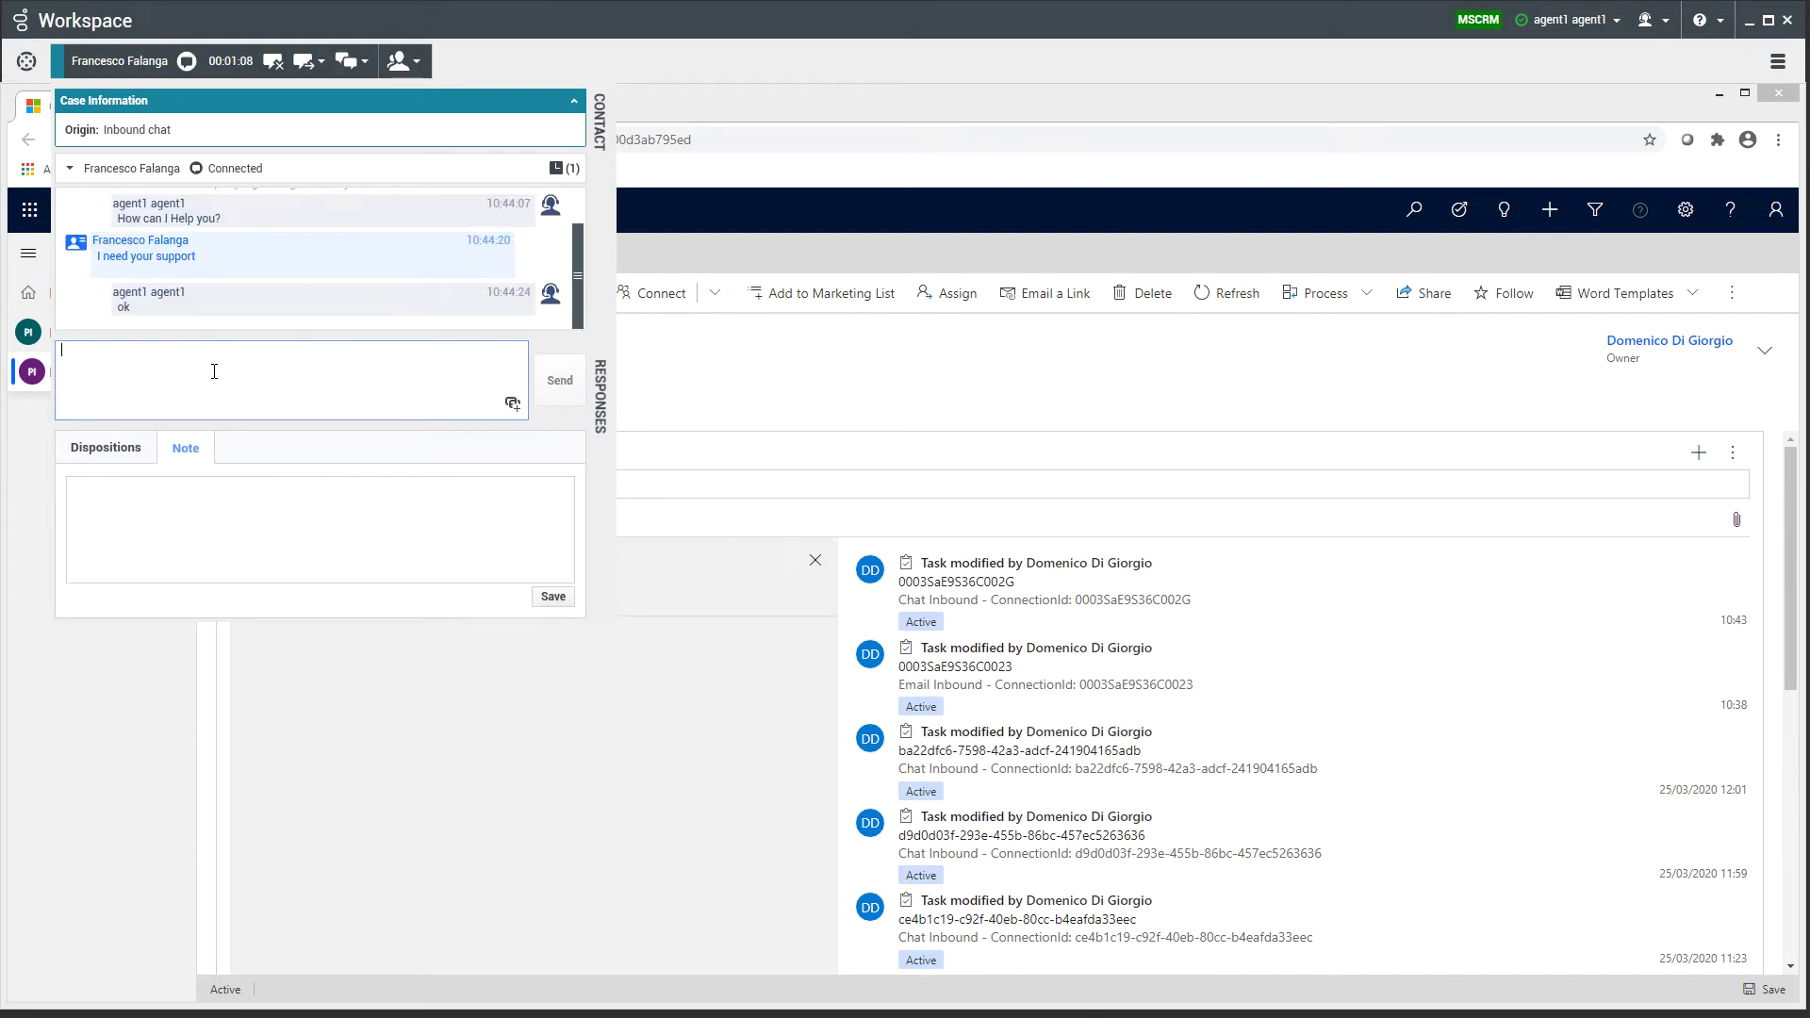
pyautogui.click(374, 707)
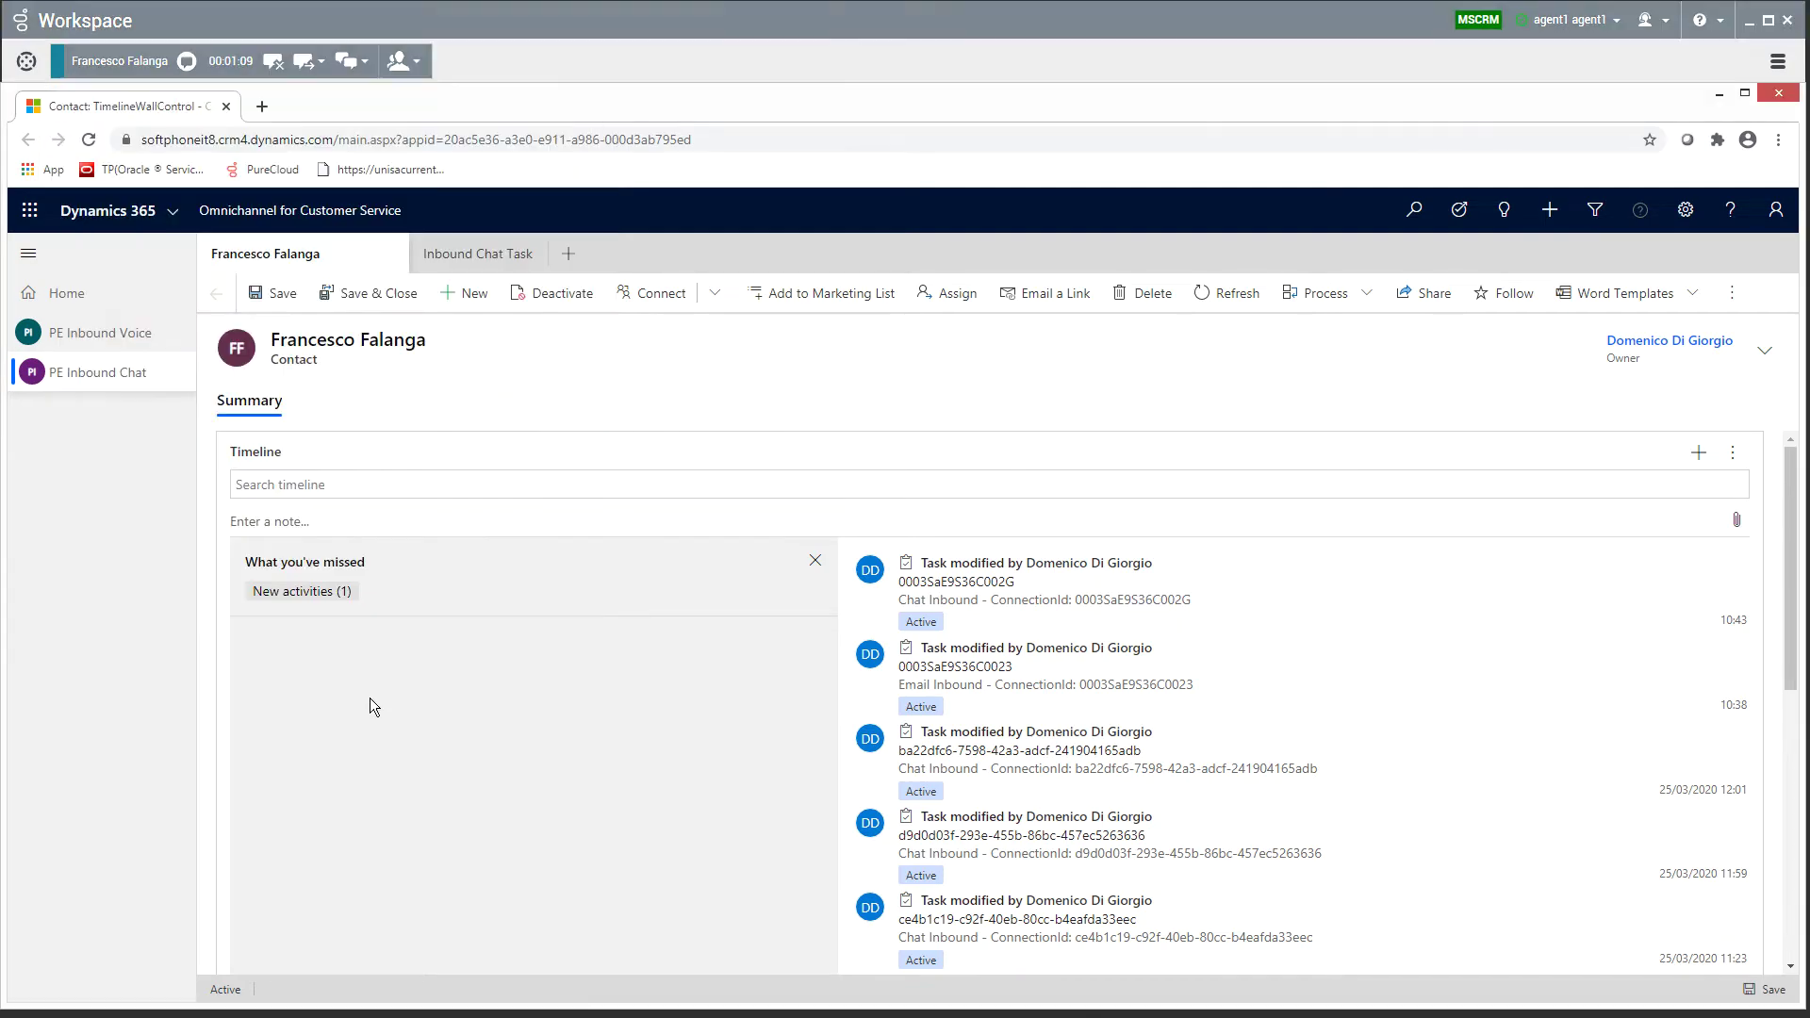
# Mark the chat done and switch its Inbound Chat Task to the Genesys Interaction Content form.
pyautogui.click(285, 60)
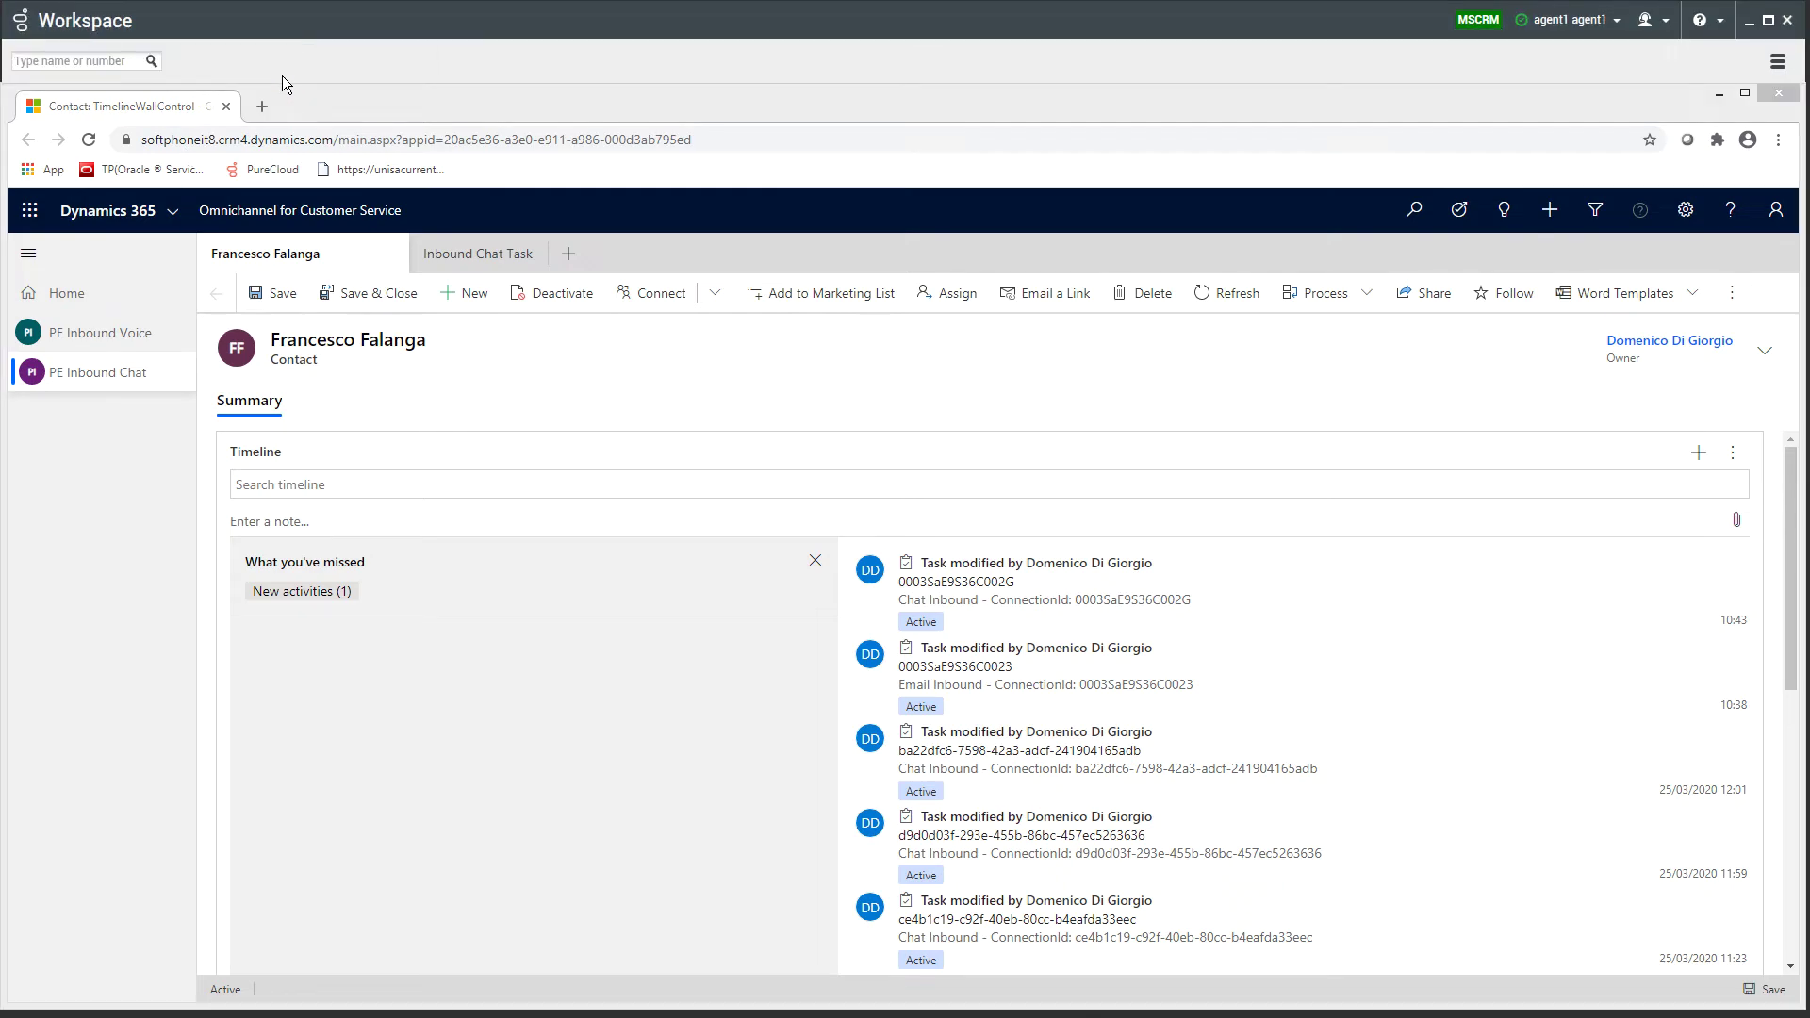
pyautogui.click(448, 259)
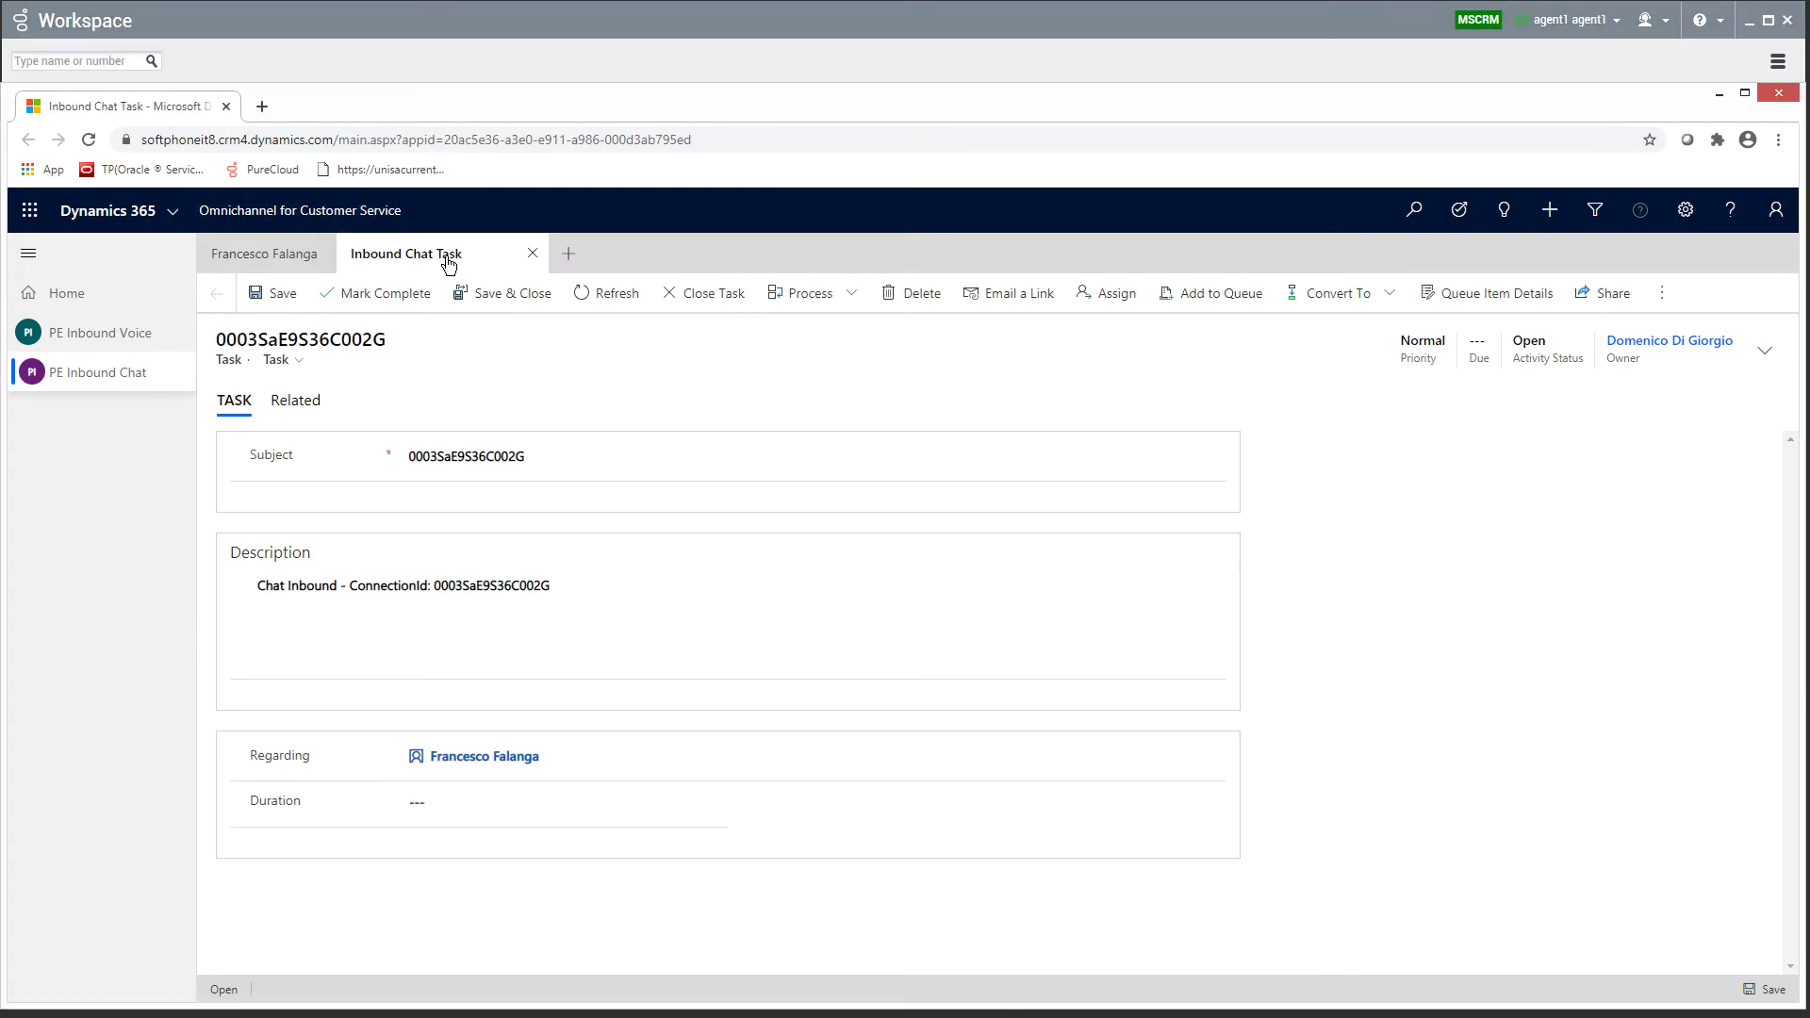
pyautogui.click(300, 363)
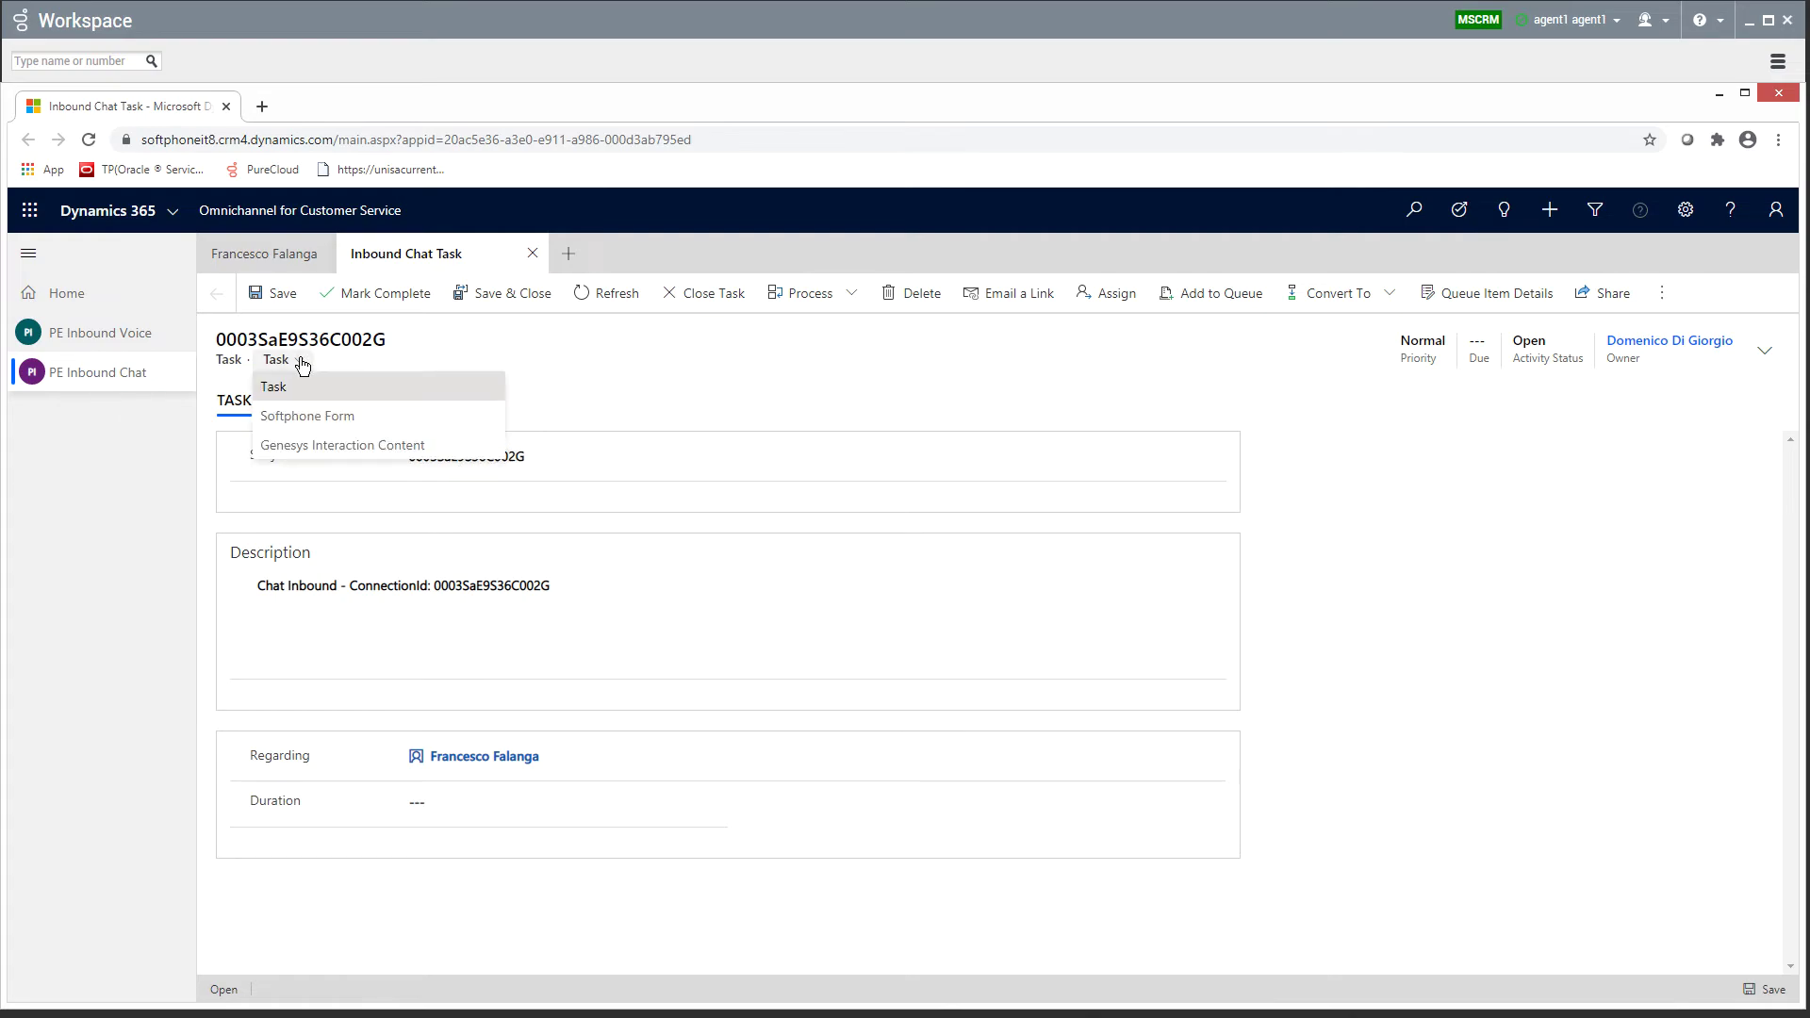
pyautogui.click(319, 447)
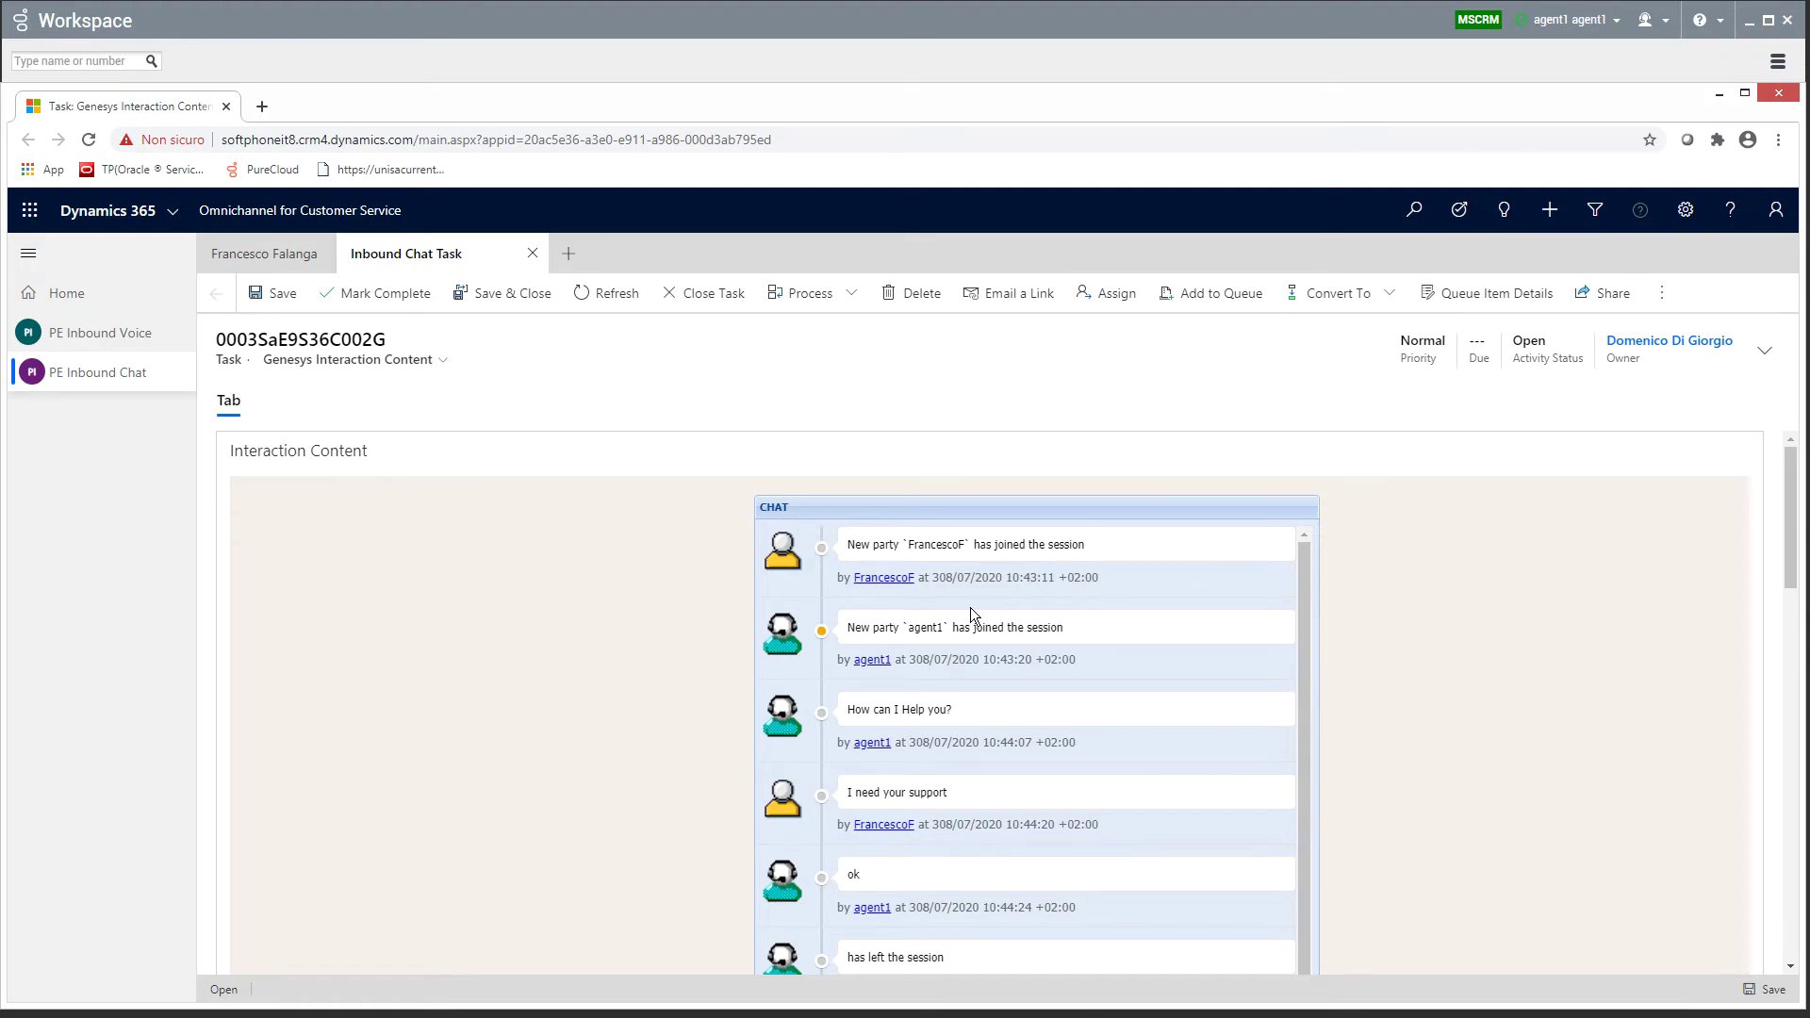
# Accept the Product support email and review its Inbound Email Task content and Workspace interaction details.
pyautogui.click(441, 359)
pyautogui.click(1671, 1007)
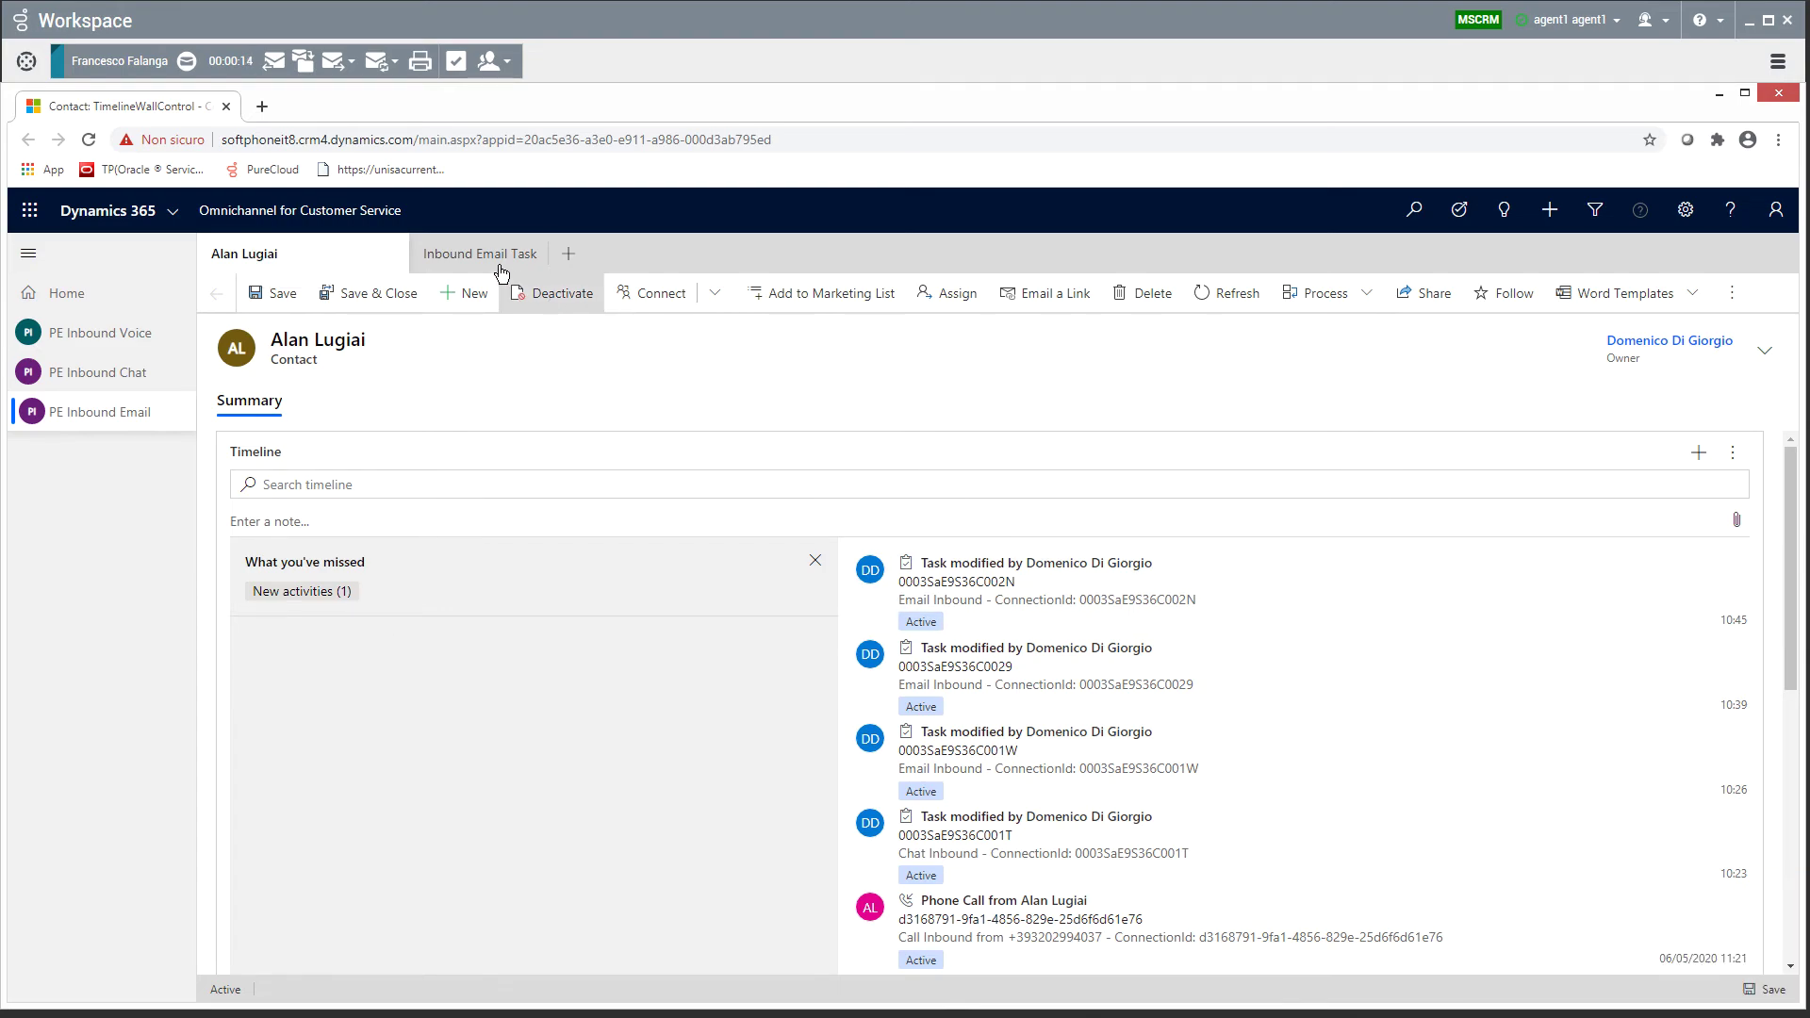
pyautogui.click(467, 259)
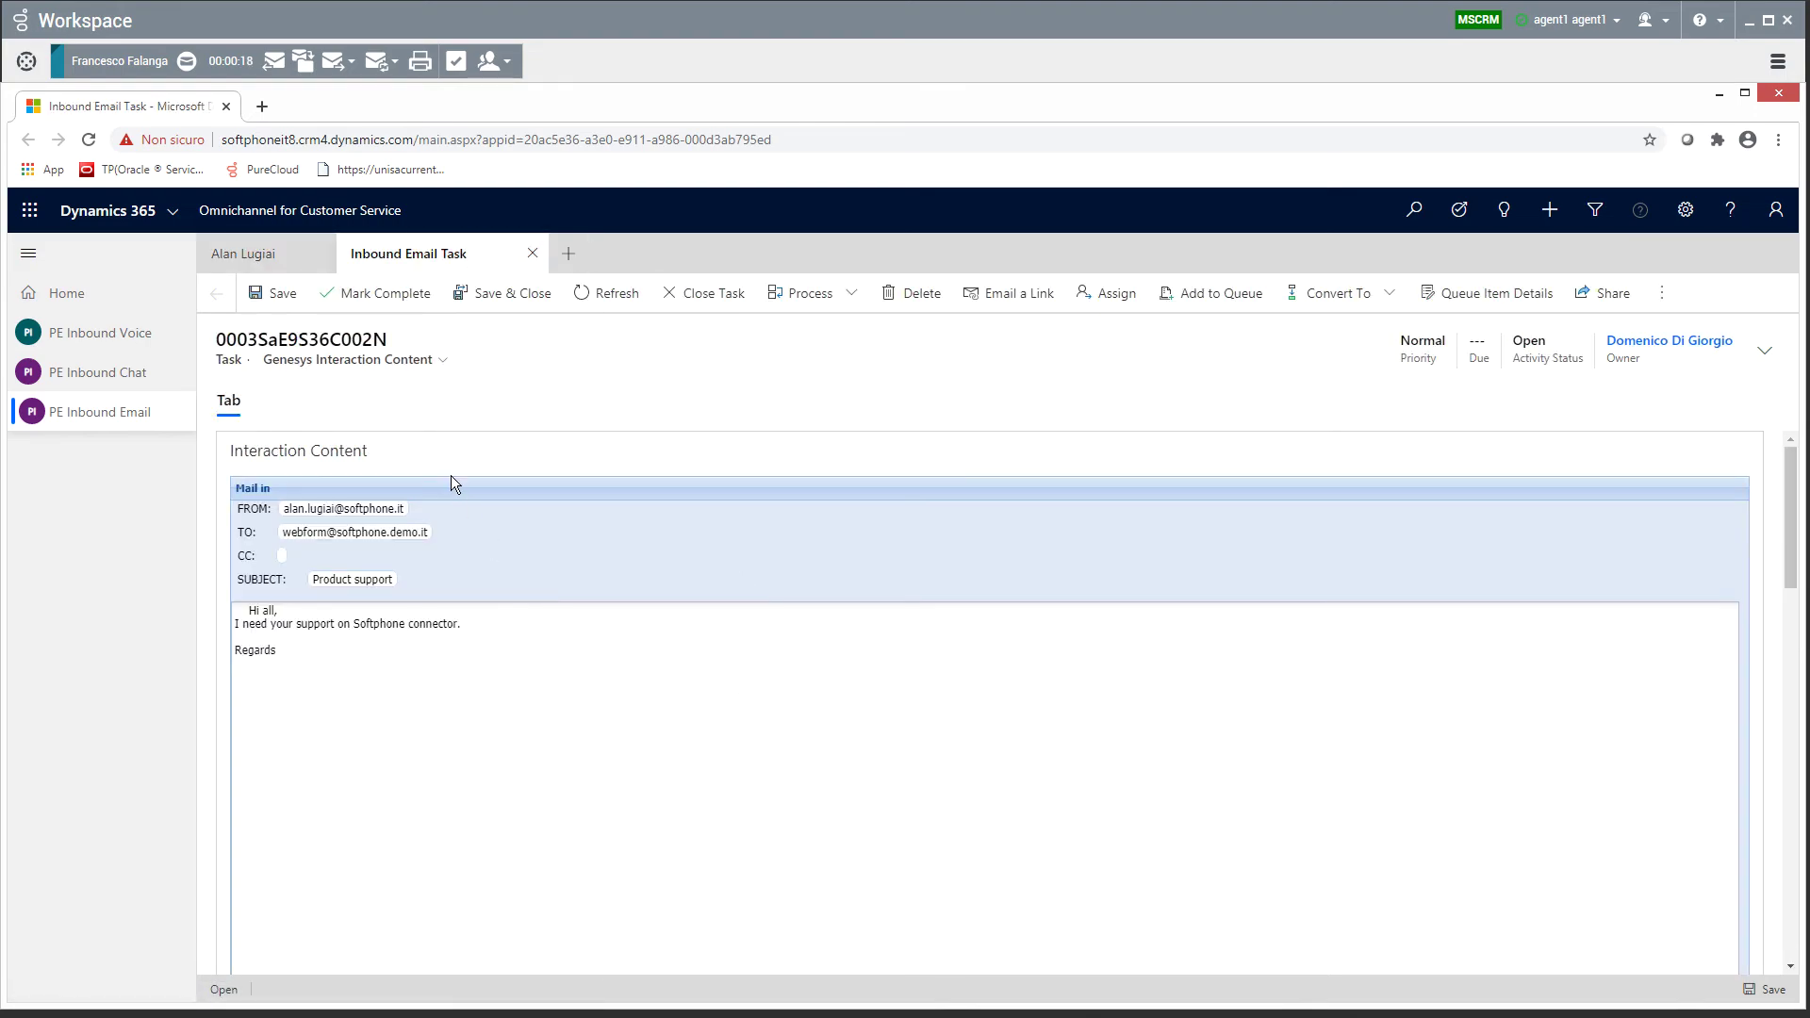
pyautogui.scroll(-1, 451, 478)
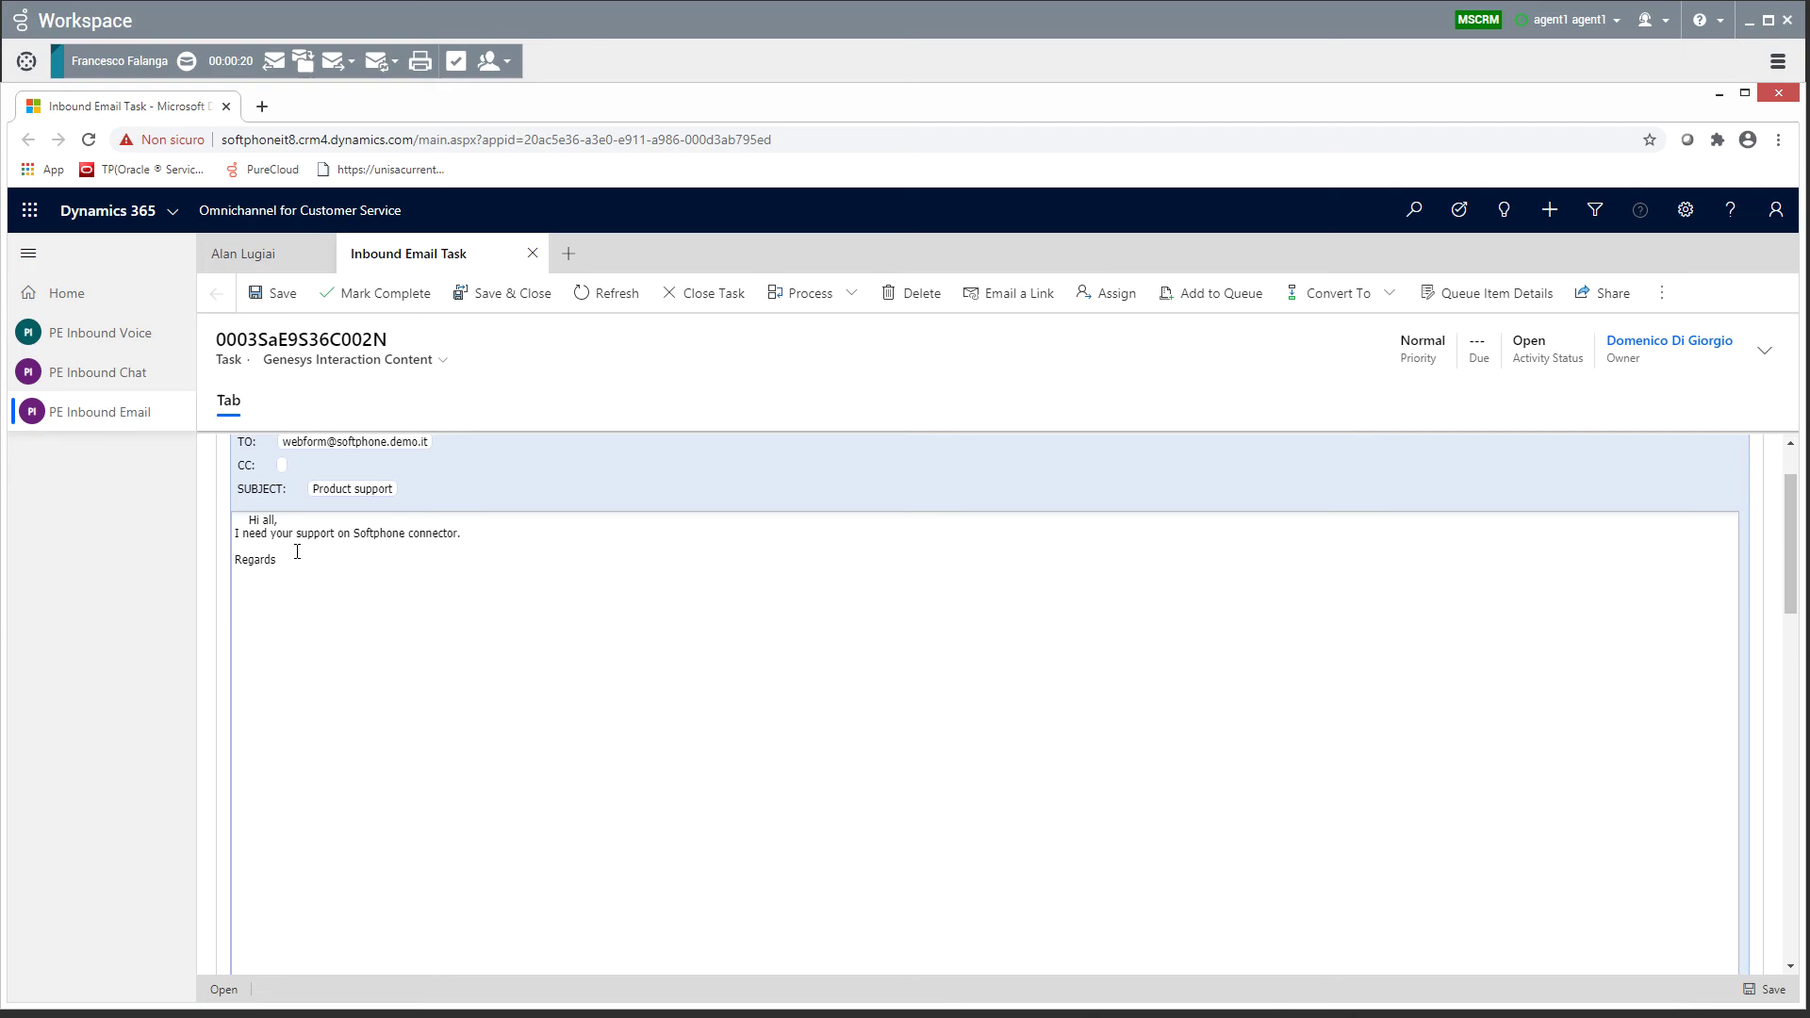
pyautogui.scroll(1, 297, 551)
pyautogui.click(115, 57)
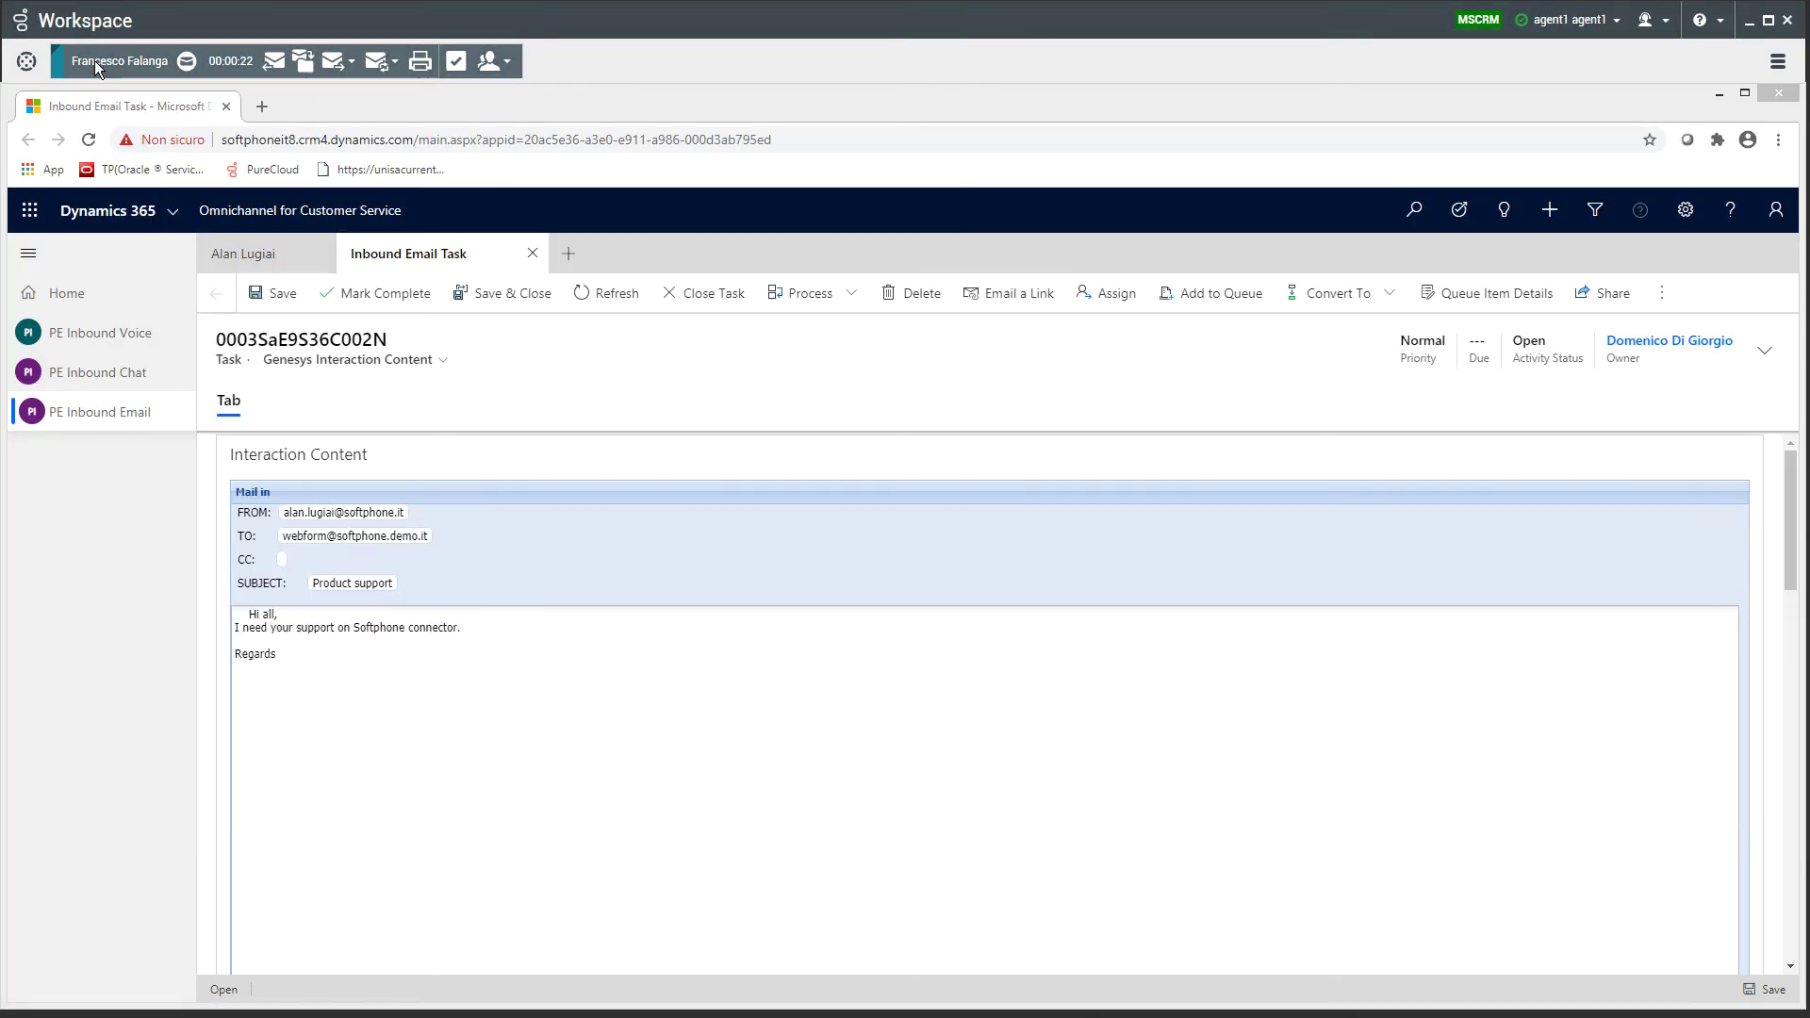
pyautogui.click(94, 60)
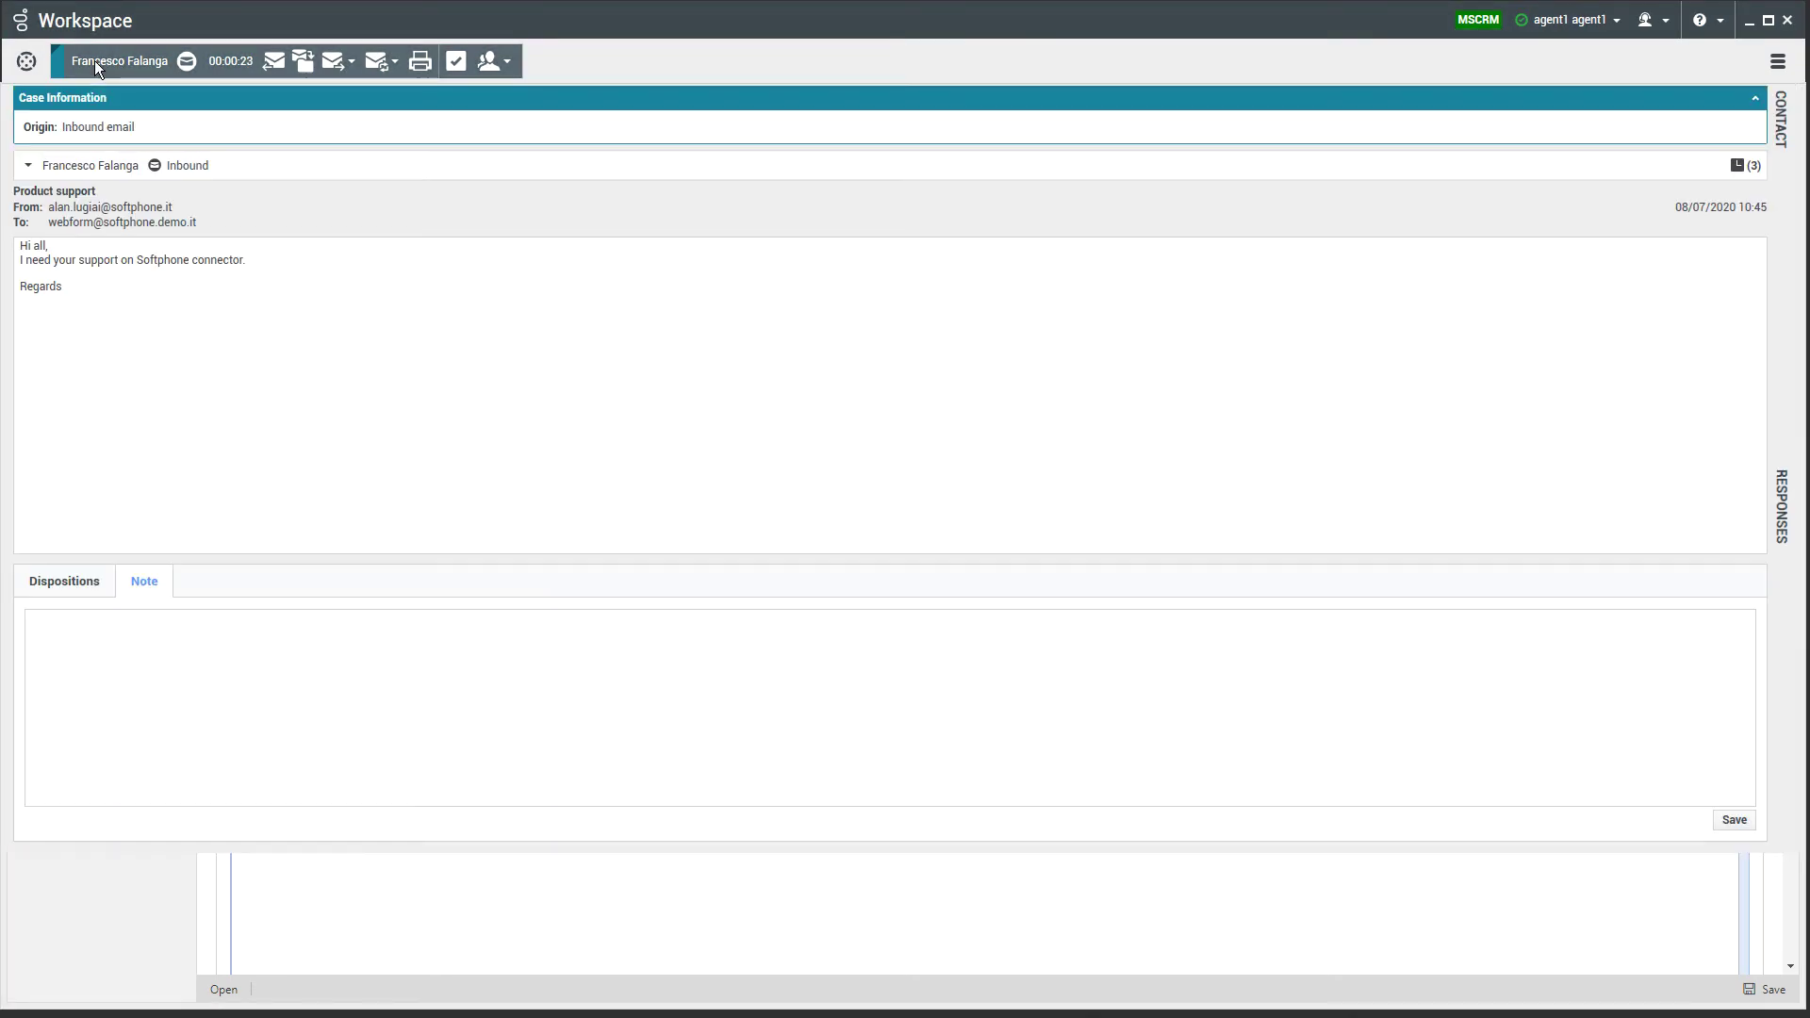
pyautogui.click(338, 923)
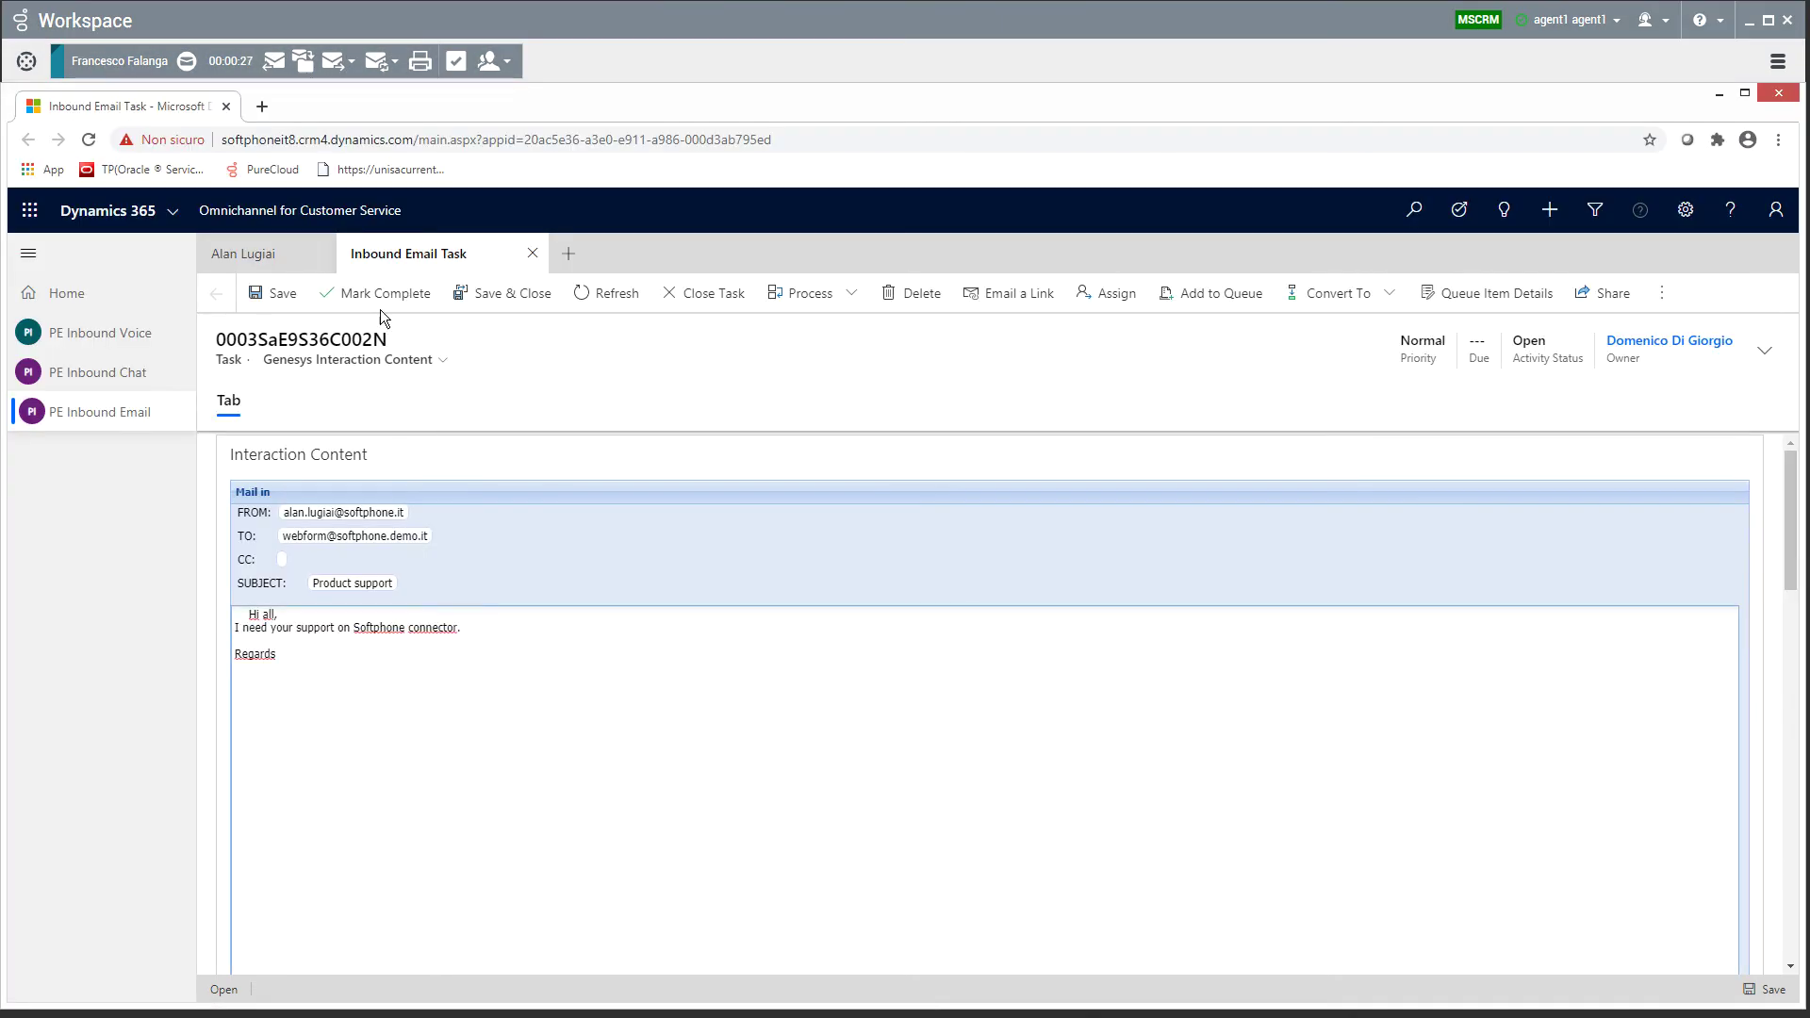
pyautogui.click(455, 62)
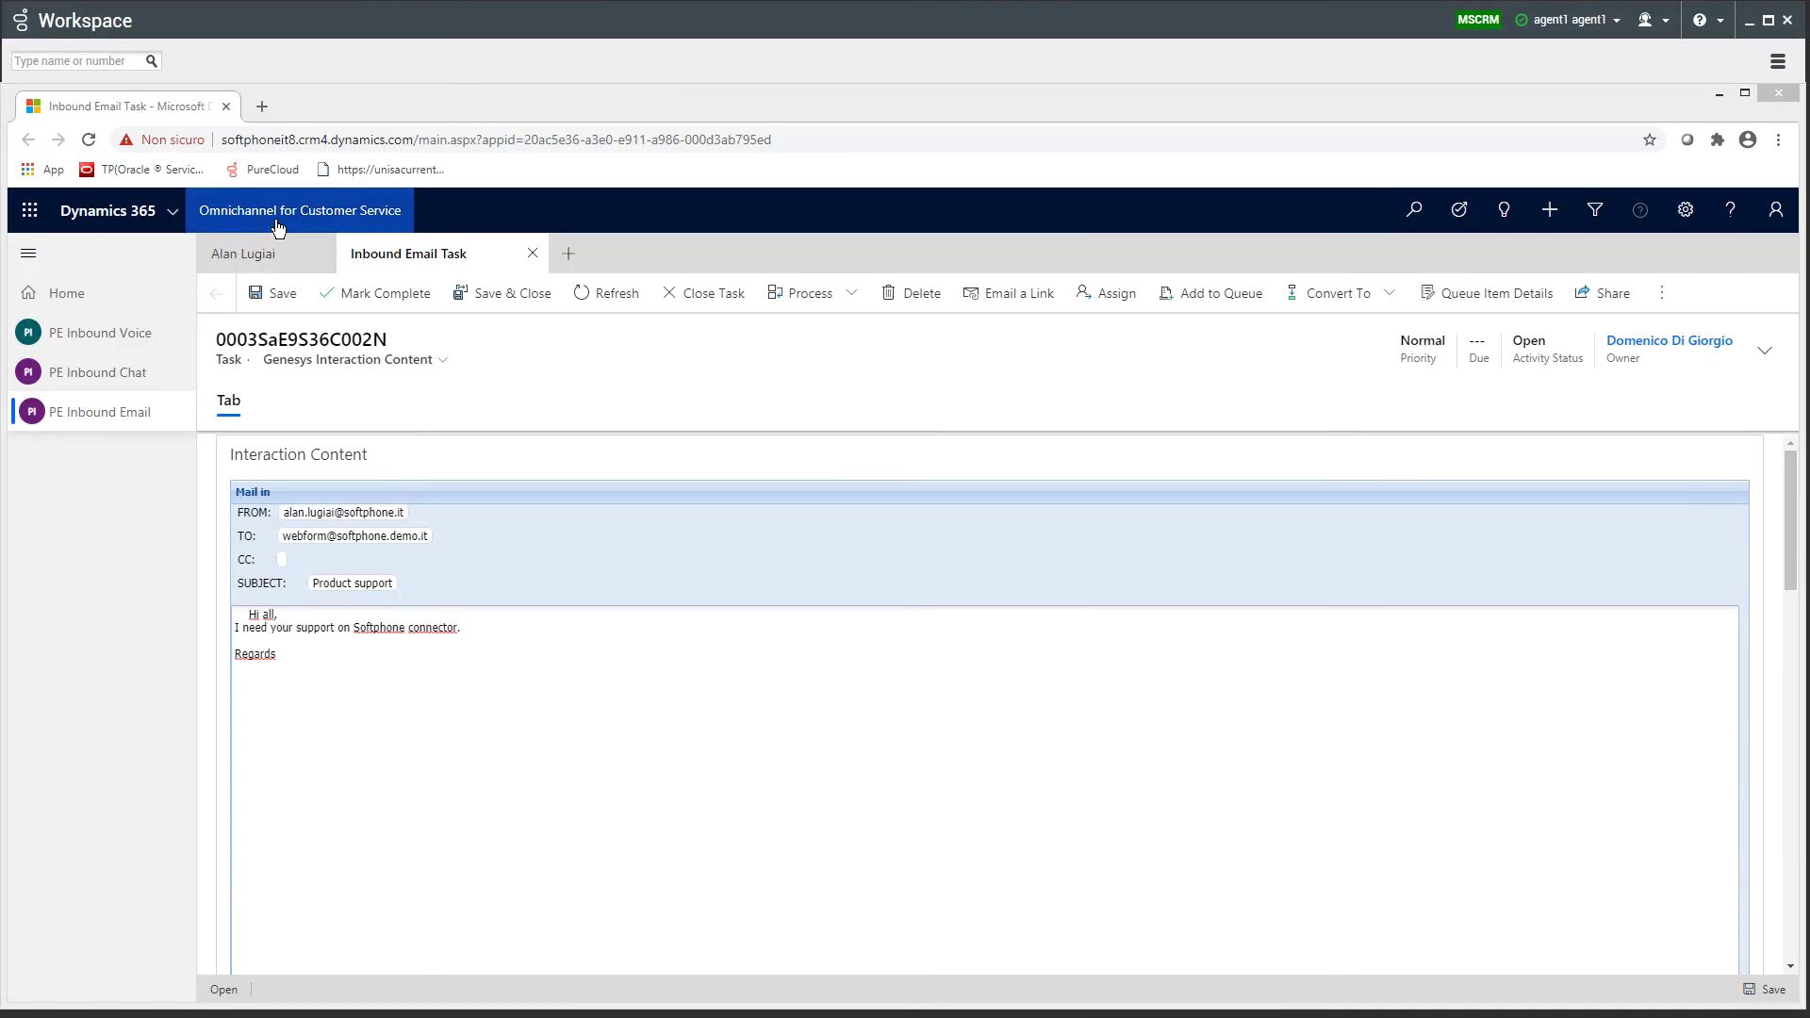
pyautogui.click(278, 264)
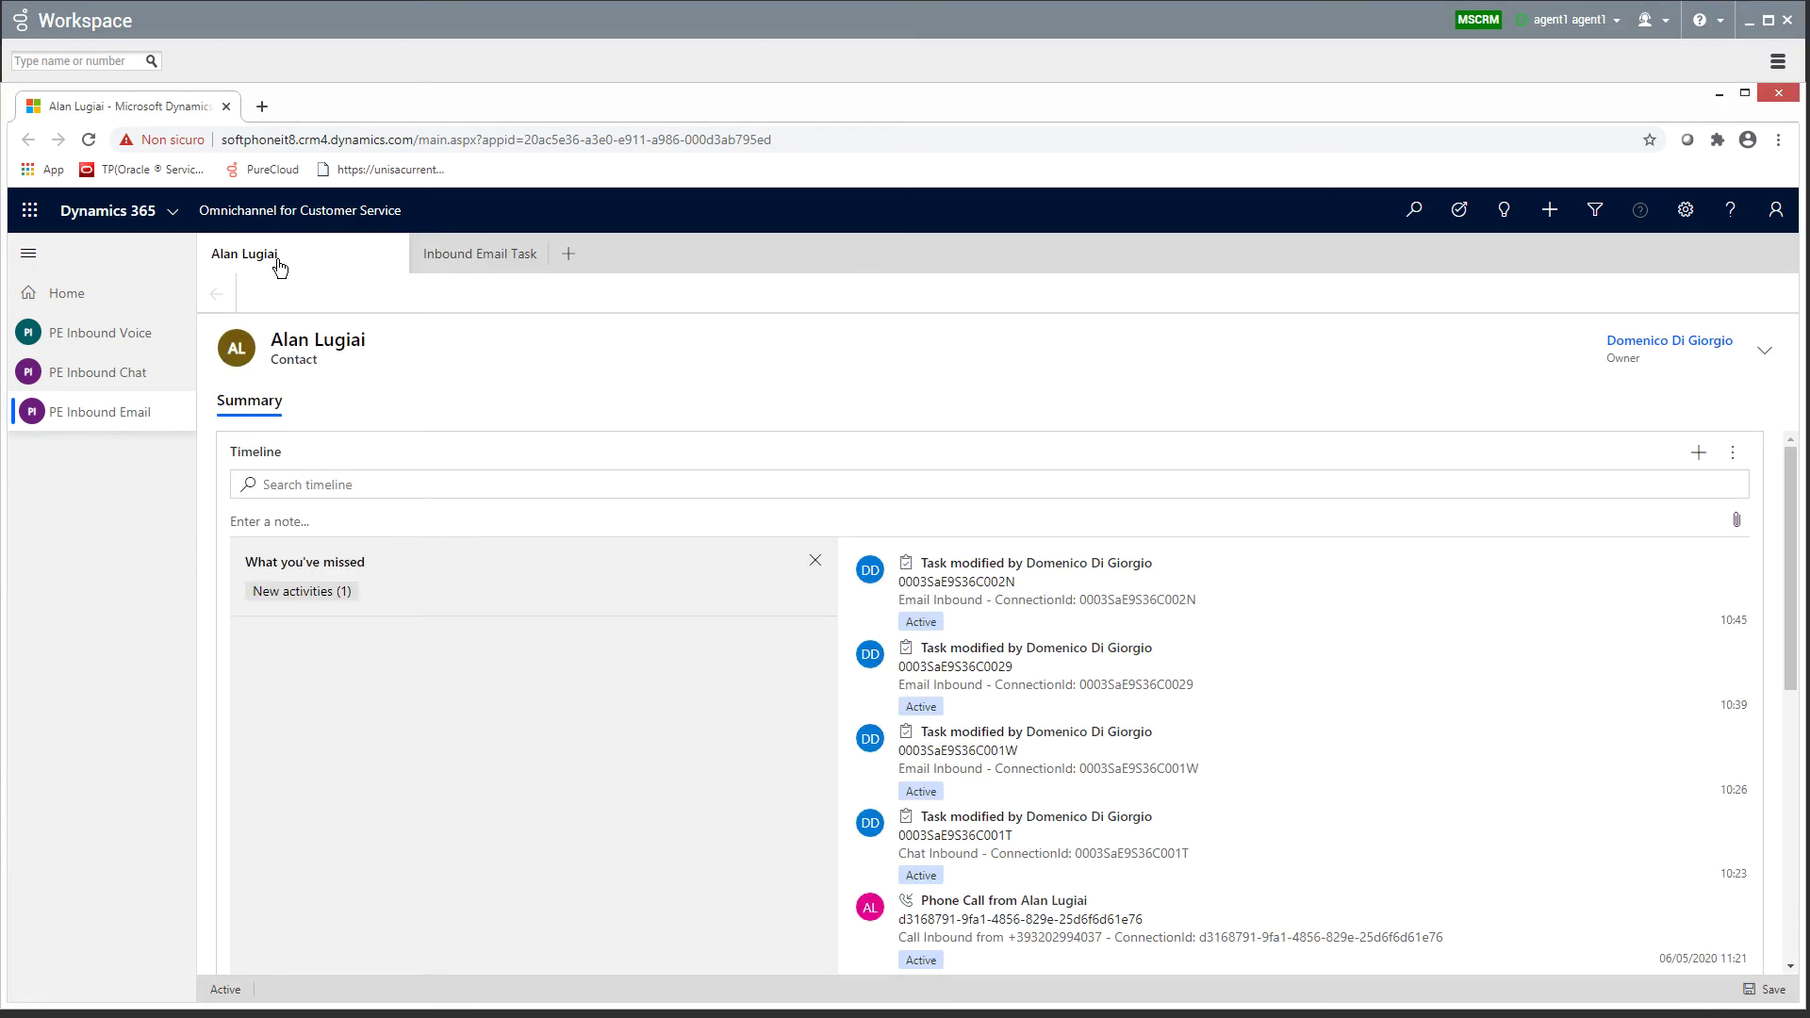
pyautogui.moveTo(1789, 501); pyautogui.dragTo(1788, 689)
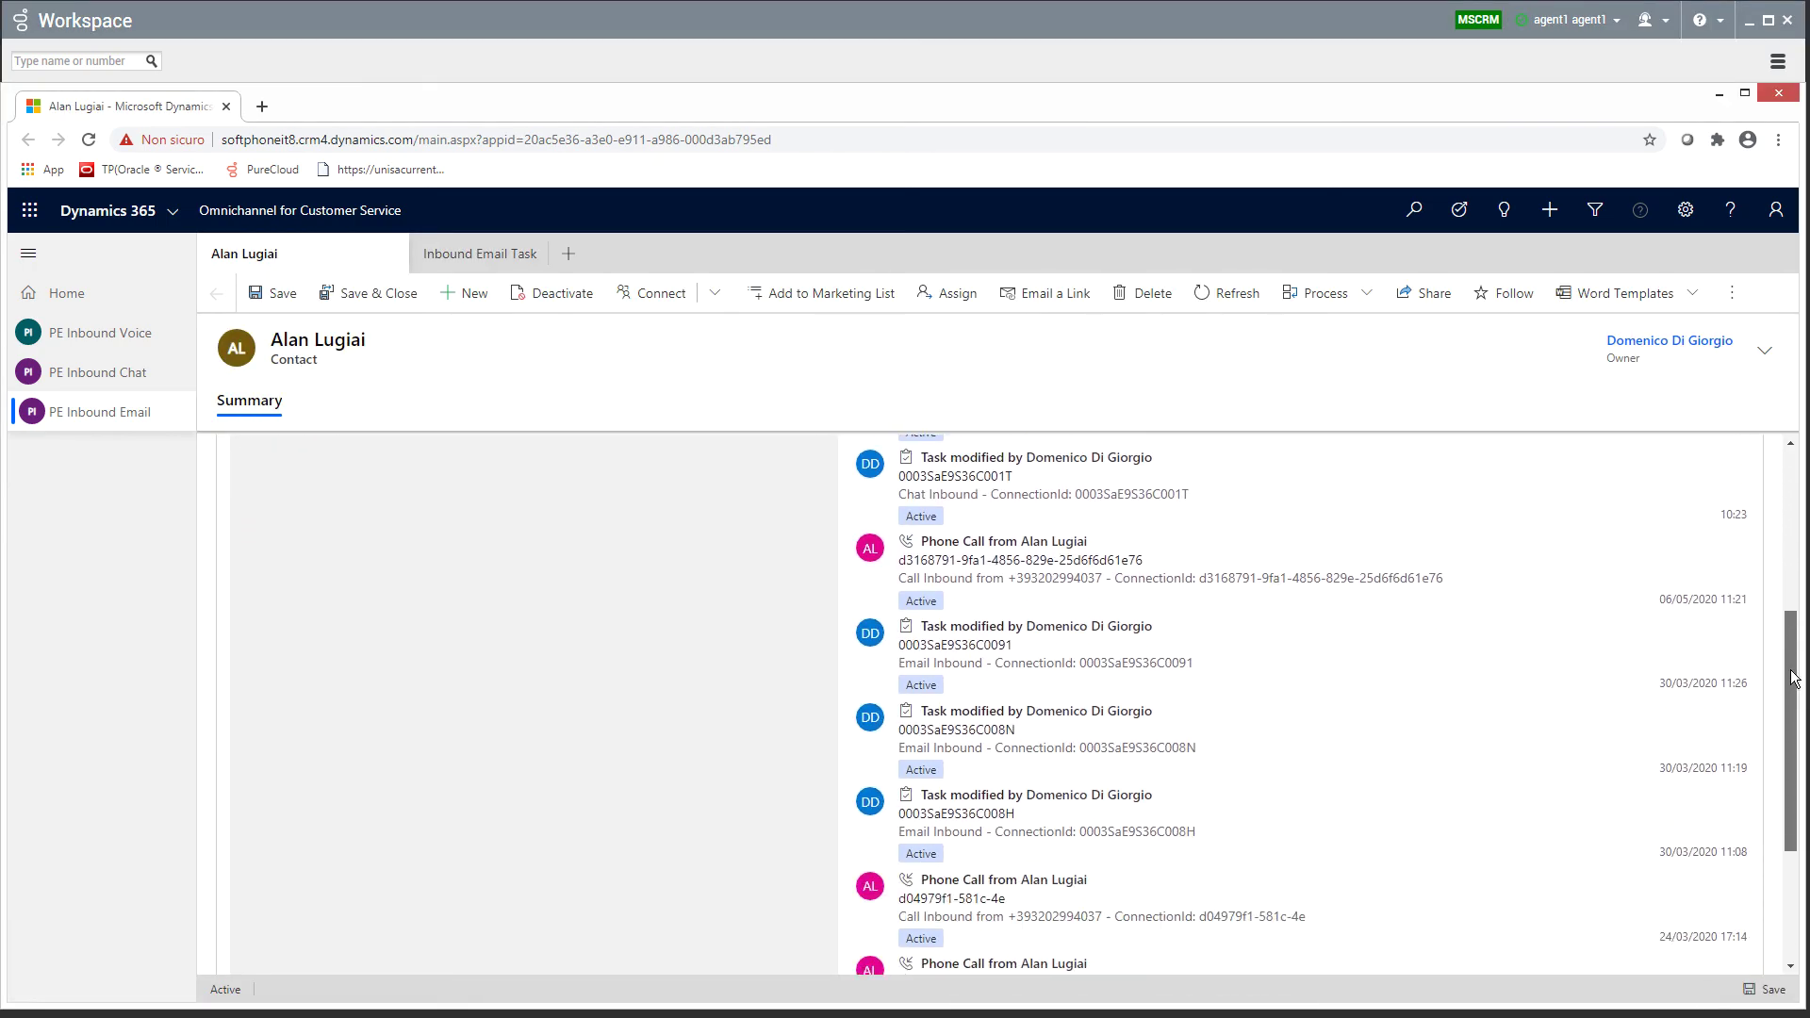
pyautogui.scroll(-3, 1788, 688)
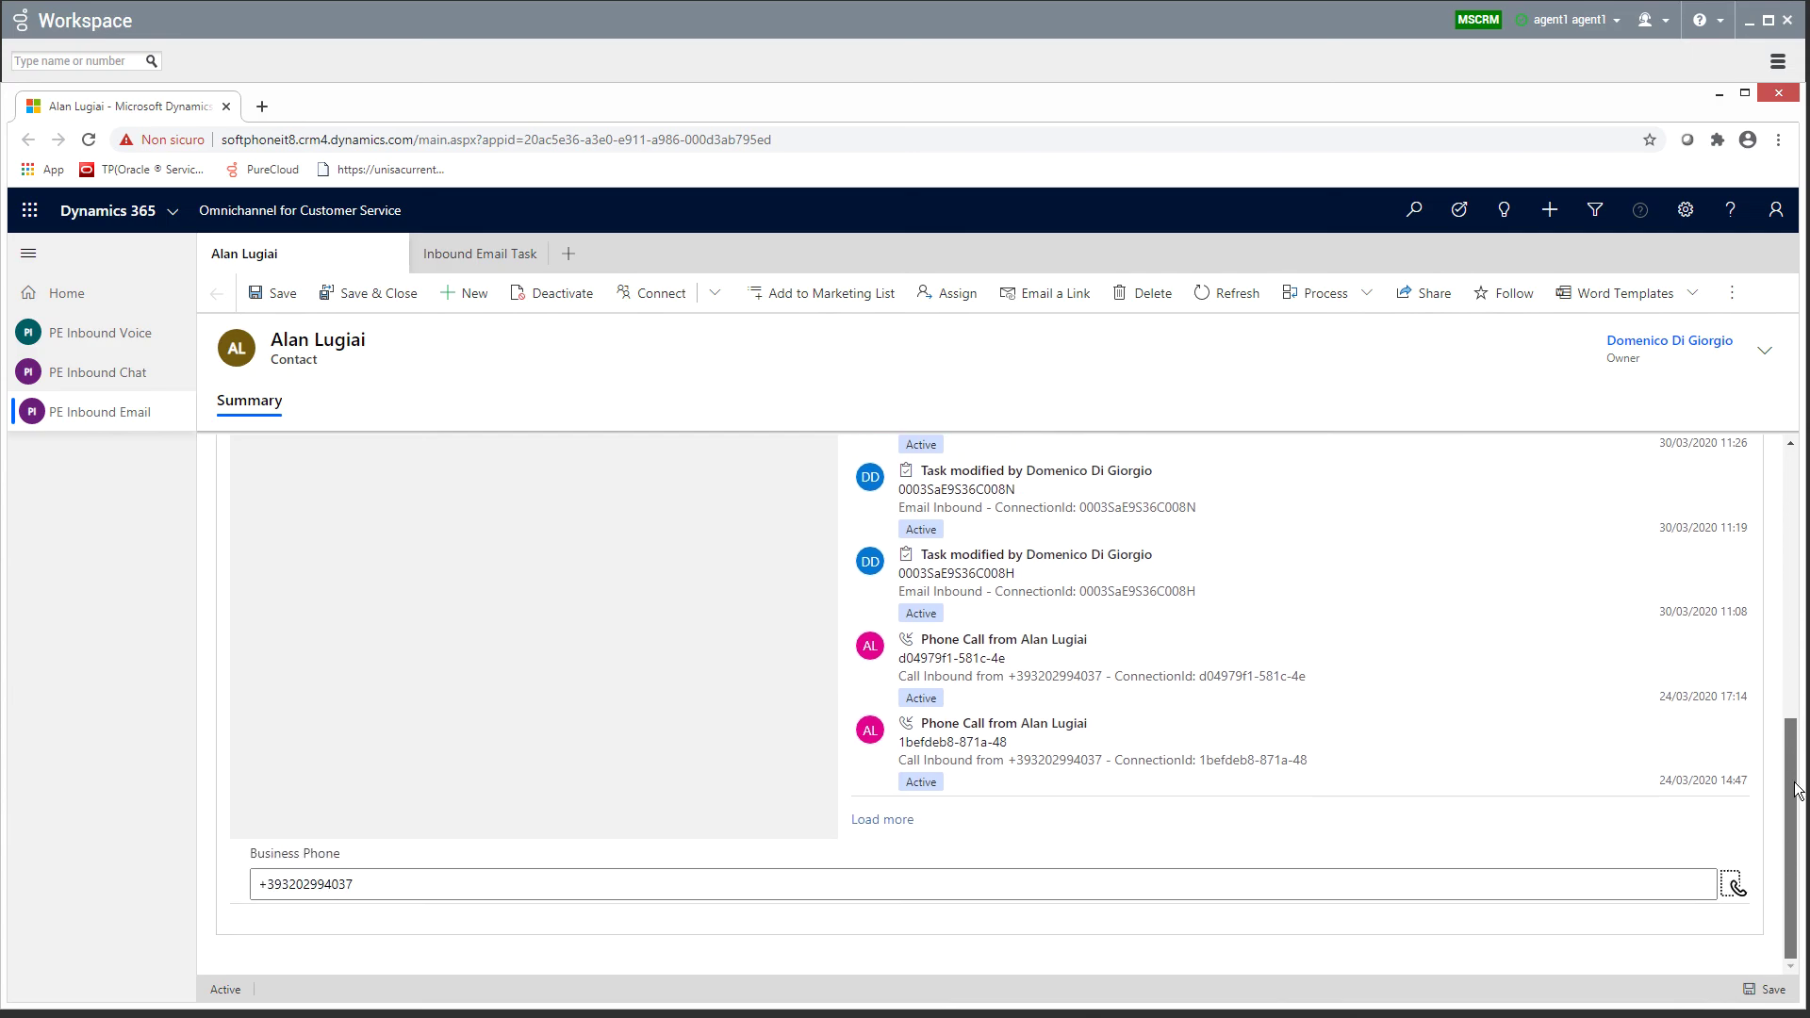
pyautogui.click(1726, 896)
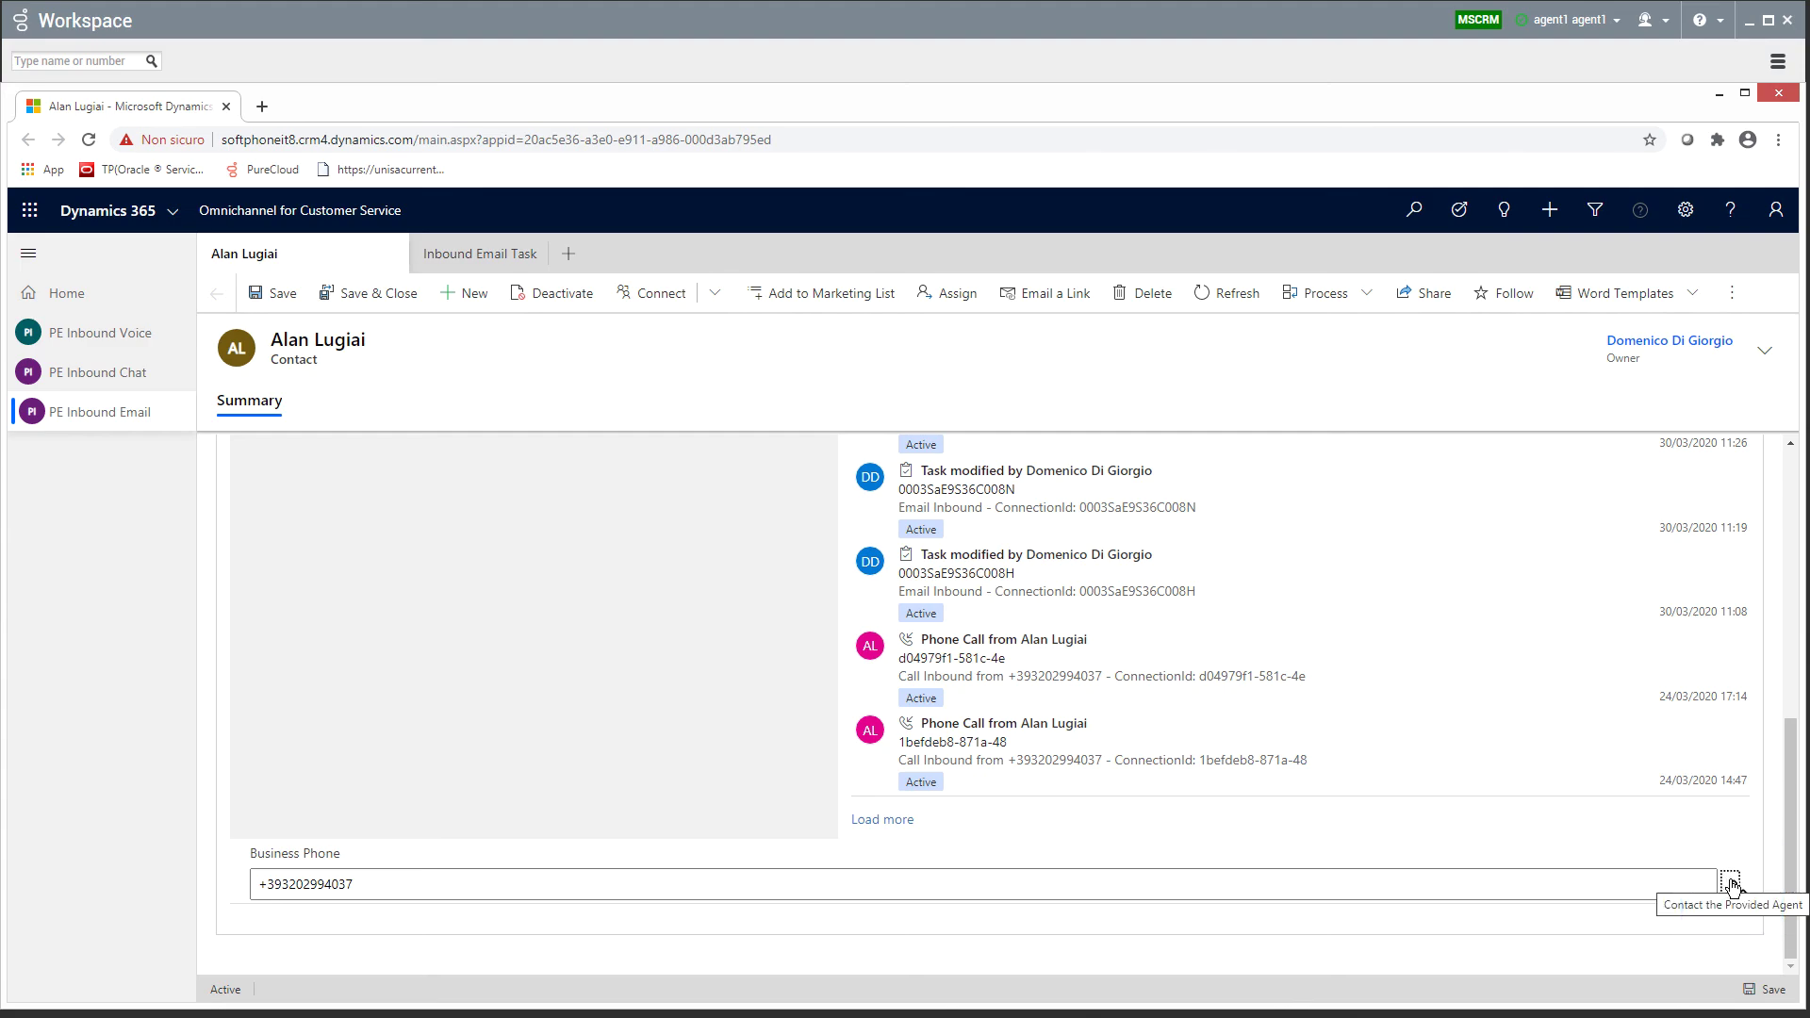
pyautogui.click(1731, 885)
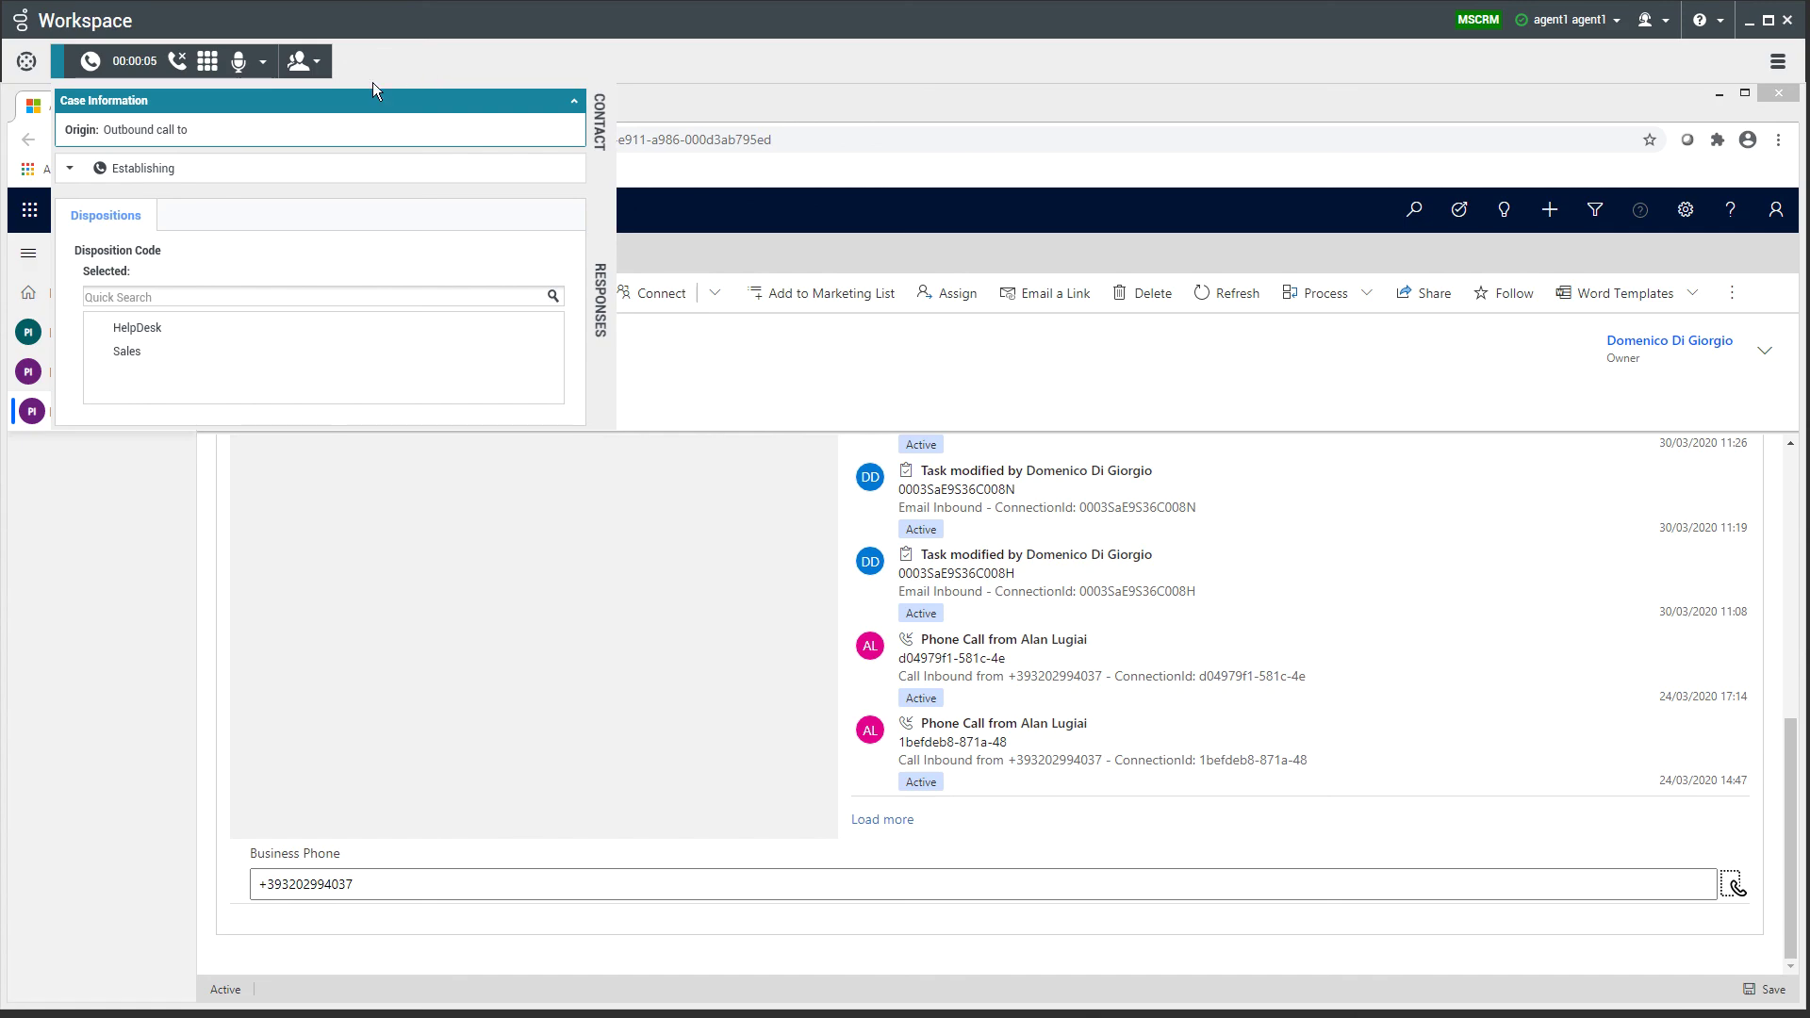
pyautogui.click(180, 62)
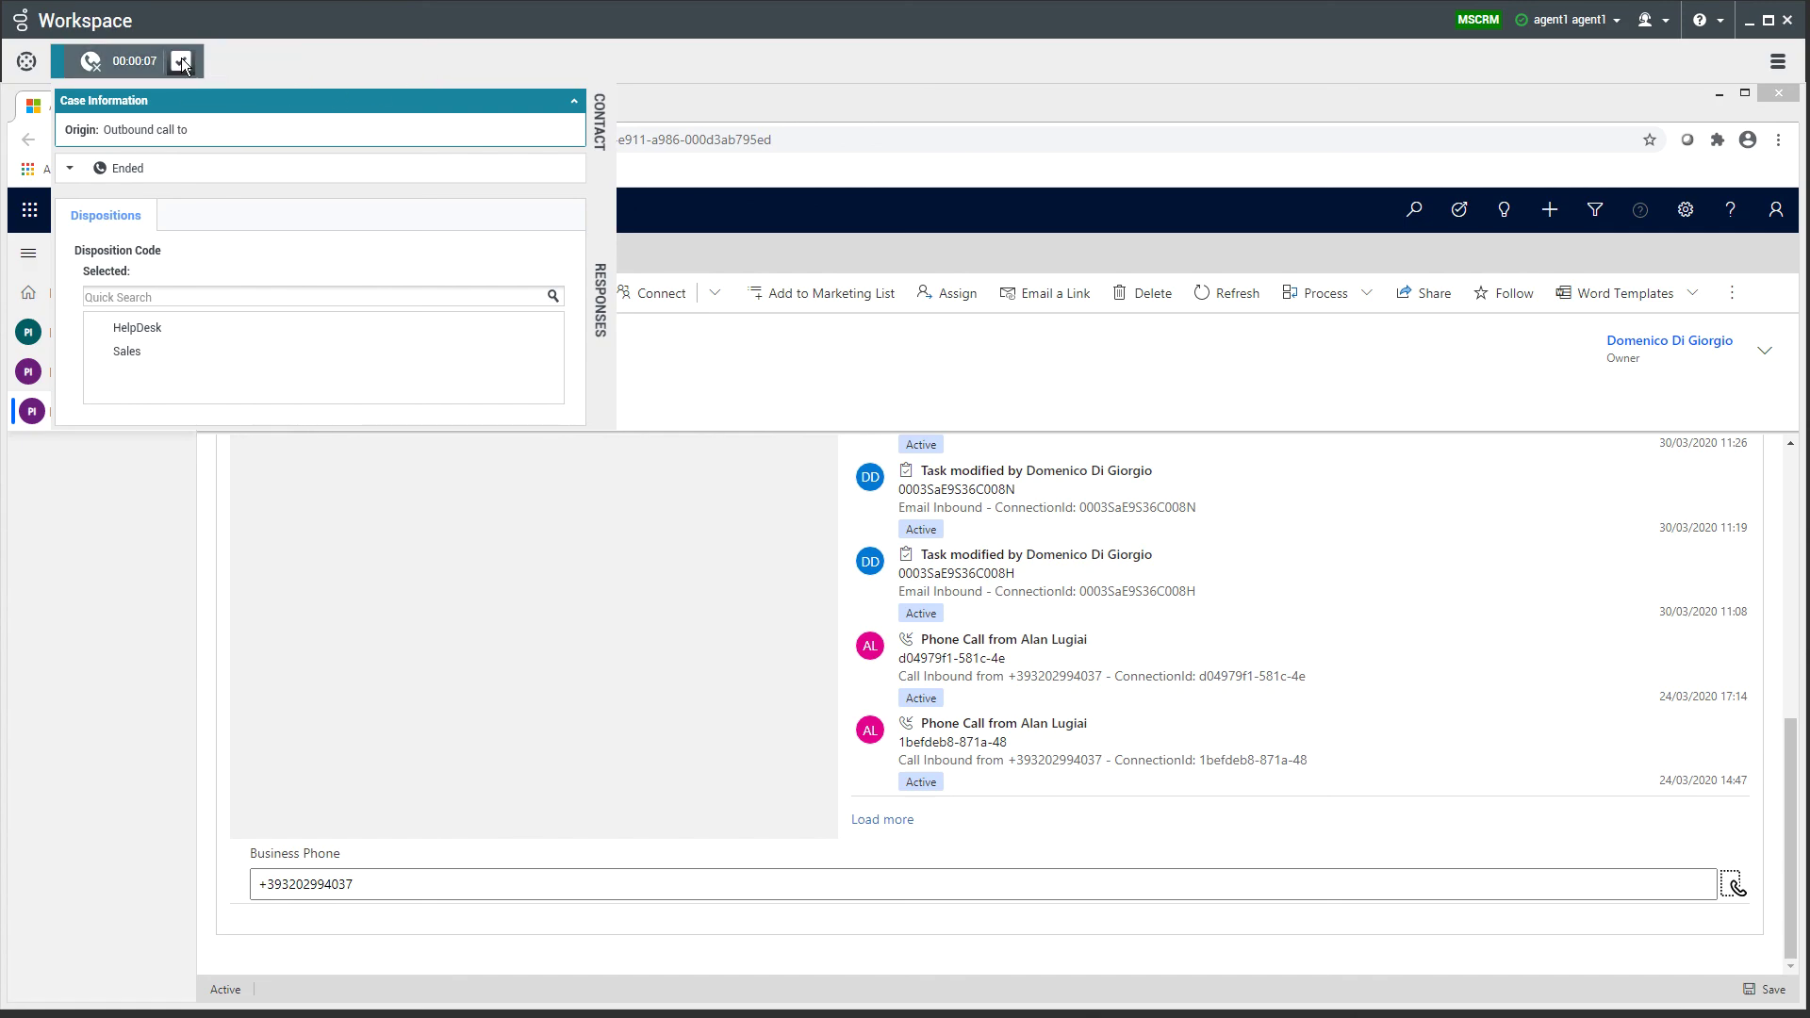